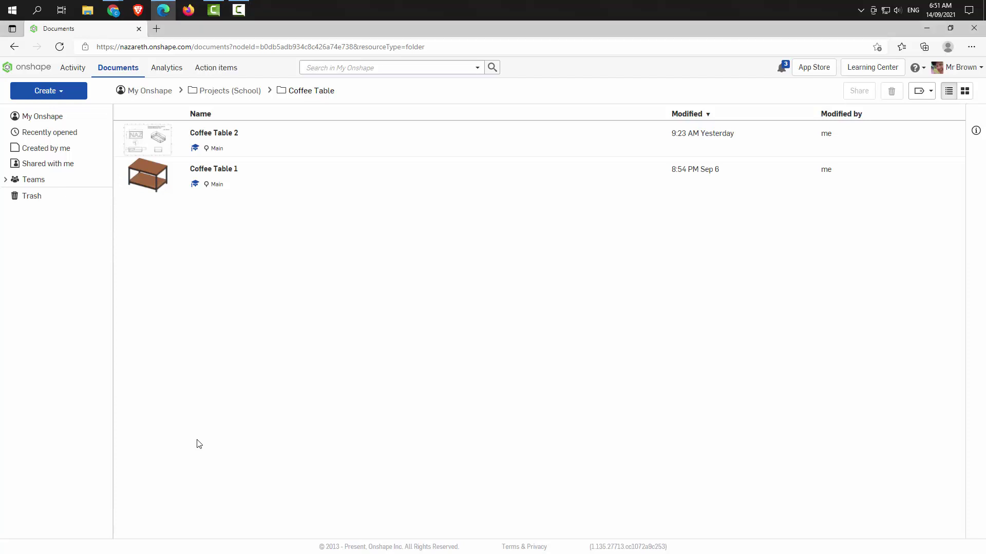
Switch the browser to full-screen mode with F11.
{"action": "key", "text": "F11"}
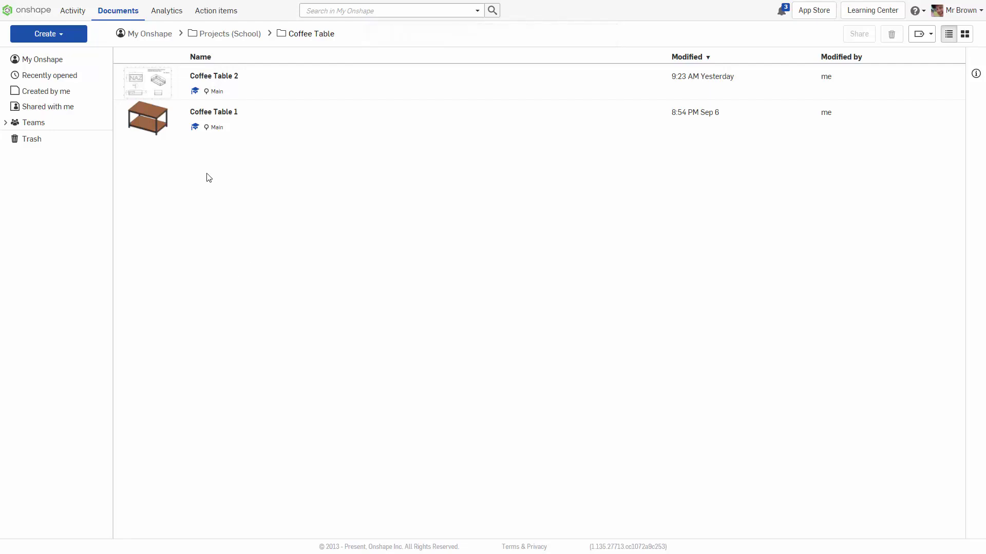
{"action": "left_click", "coordinate": [156, 119]}
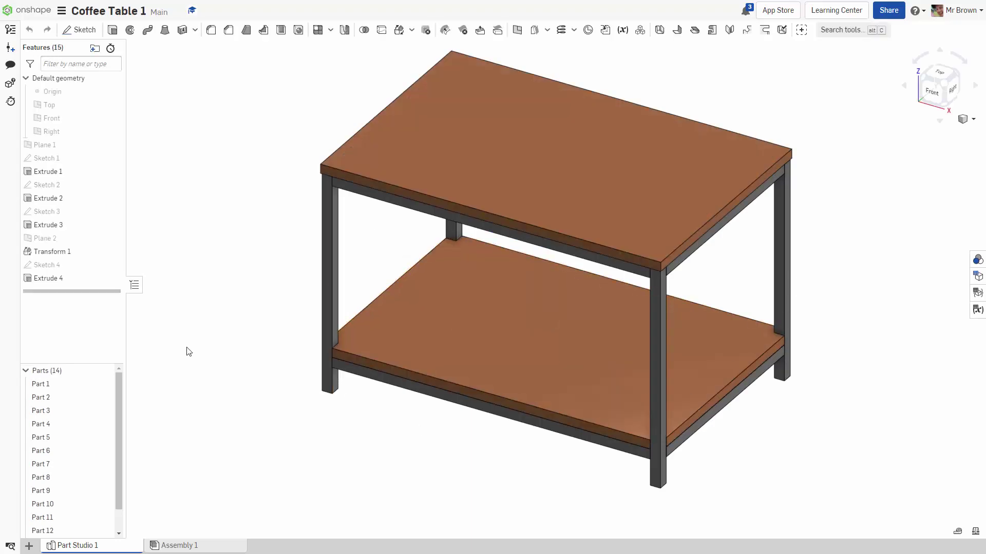
{"action": "left_click_drag", "start_coordinate": [119, 390], "coordinate": [119, 411]}
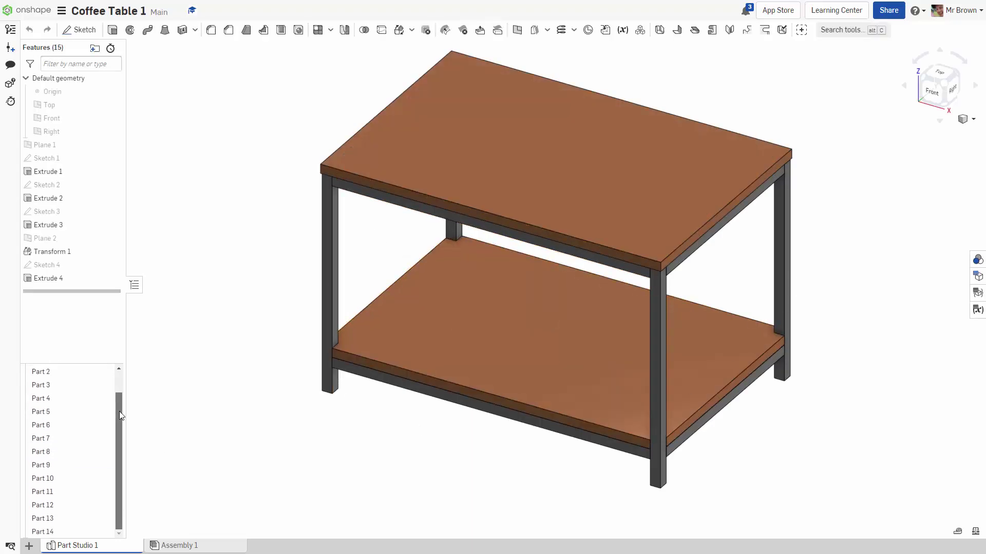
{"action": "scroll", "coordinate": [117, 403], "scroll_direction": "up", "scroll_amount": 2}
{"action": "right_click_drag", "start_coordinate": [445, 456], "coordinate": [555, 457]}
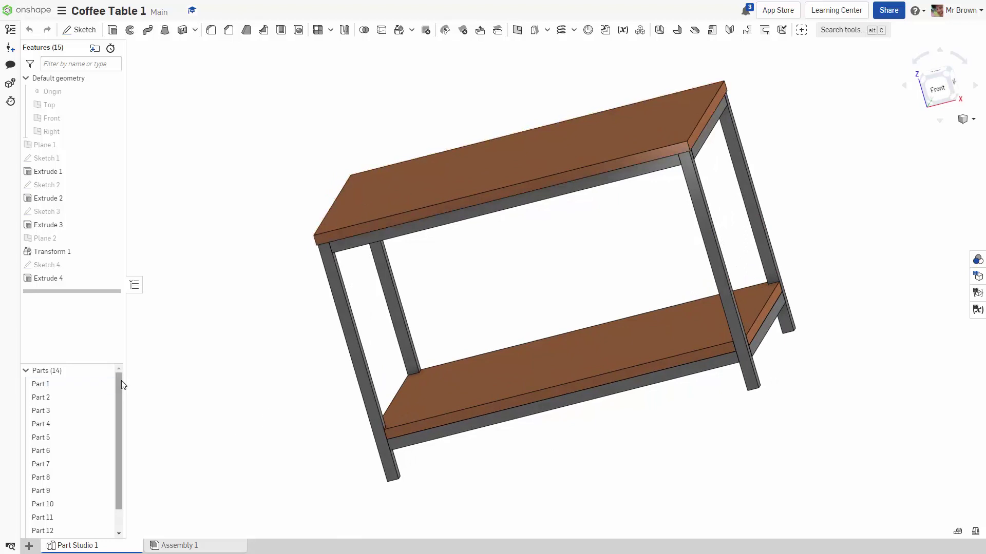
{"action": "left_click_drag", "start_coordinate": [122, 381], "coordinate": [119, 402]}
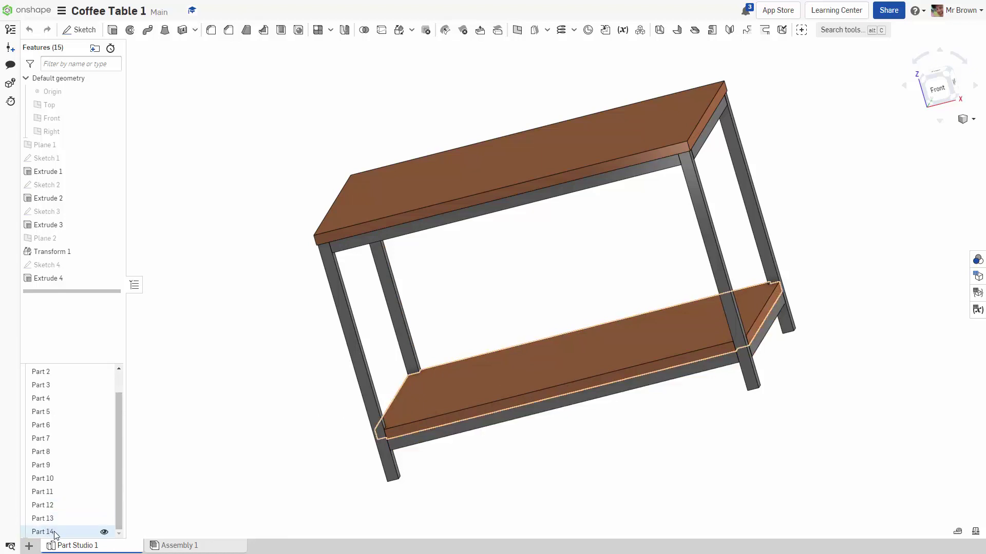
{"action": "scroll", "coordinate": [116, 496], "scroll_direction": "up", "scroll_amount": 2}
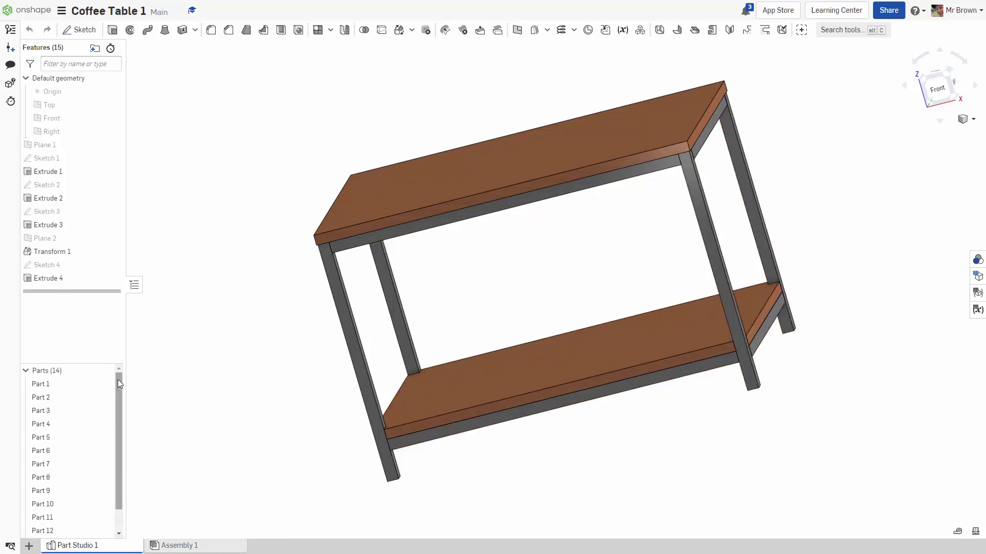
{"action": "scroll", "coordinate": [118, 379], "scroll_direction": "down", "scroll_amount": 2}
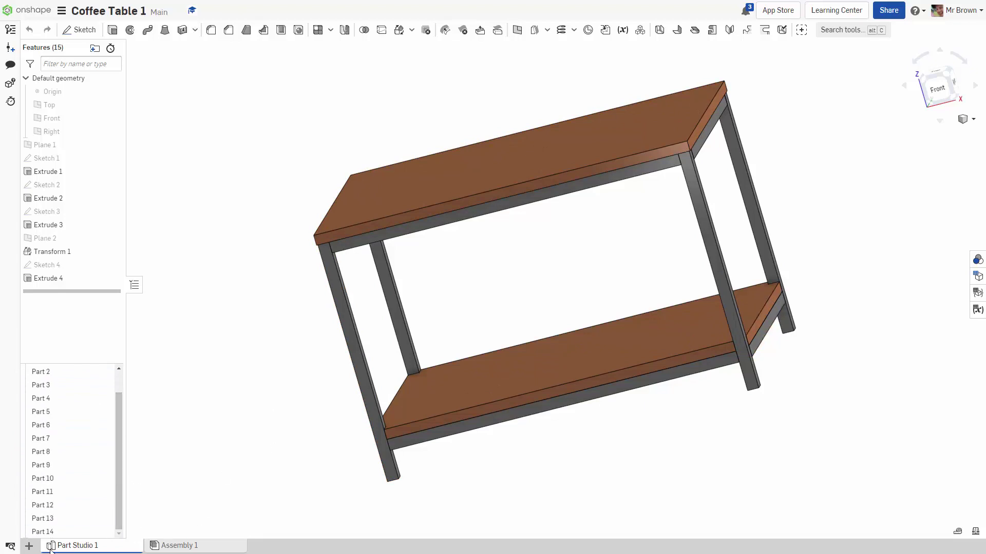
Create a new drawing from a custom ISO template on an A3 sheet with no title block.
{"action": "left_click", "coordinate": [29, 545]}
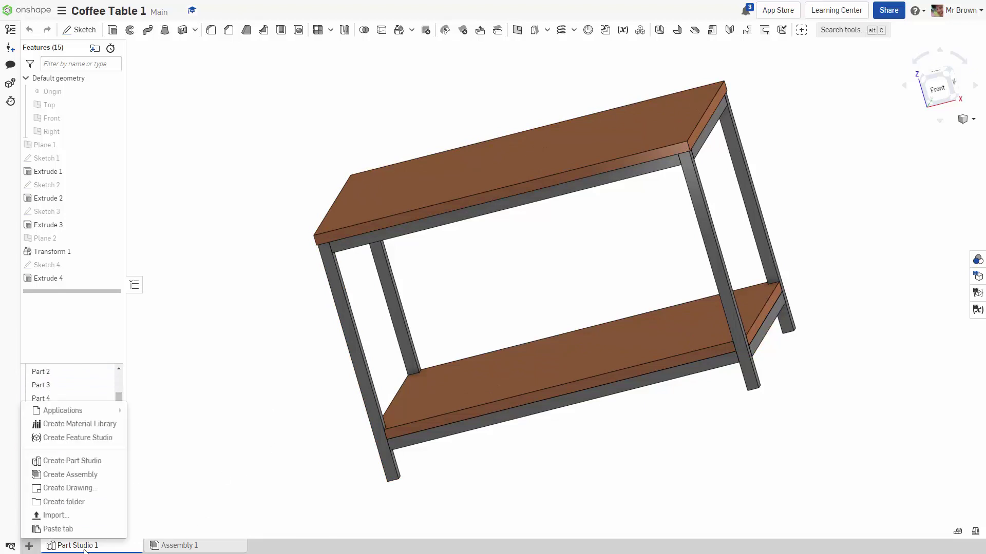
{"action": "left_click", "coordinate": [83, 489]}
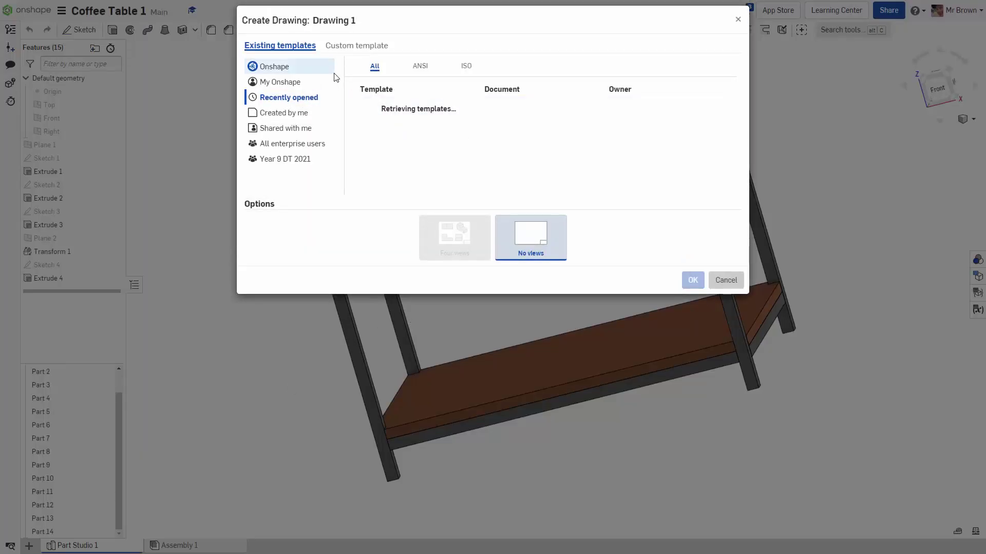
{"action": "left_click", "coordinate": [358, 46]}
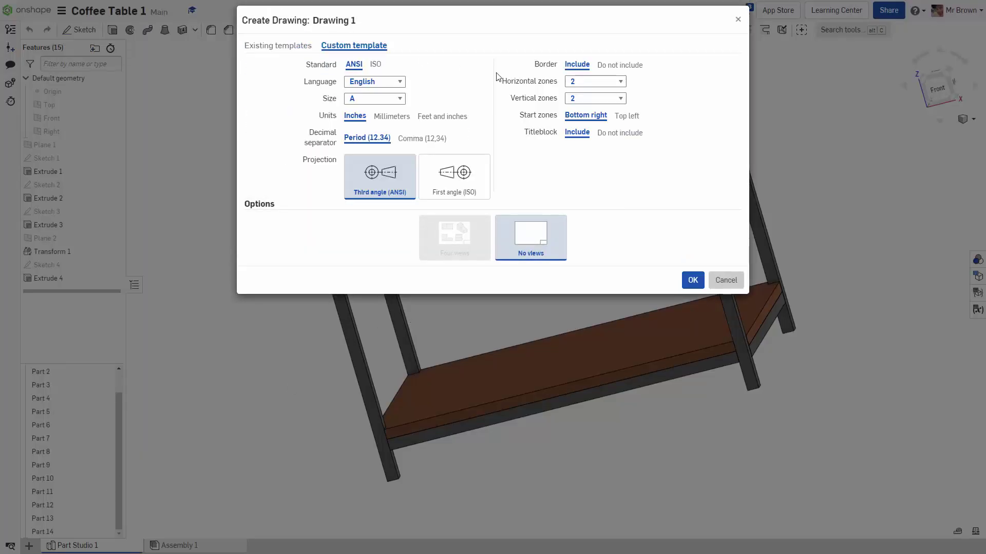
{"action": "left_click", "coordinate": [375, 64]}
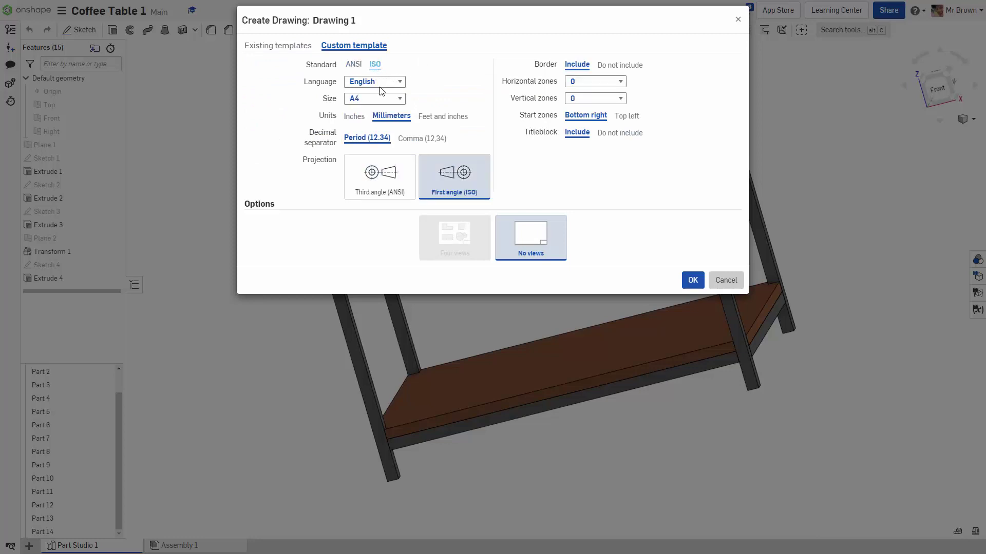
{"action": "left_click", "coordinate": [397, 99]}
{"action": "left_click", "coordinate": [368, 136]}
{"action": "left_click", "coordinate": [618, 132]}
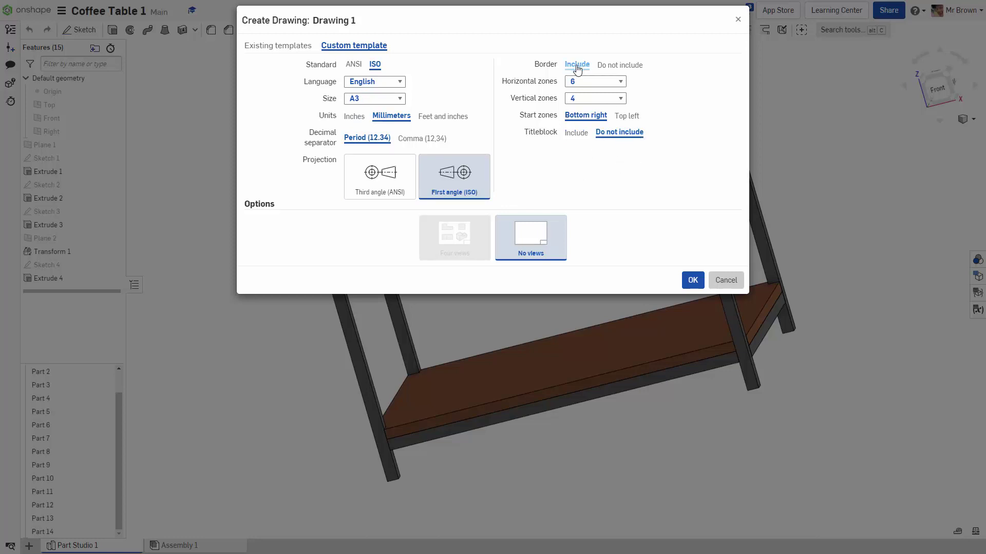
{"action": "left_click", "coordinate": [693, 283]}
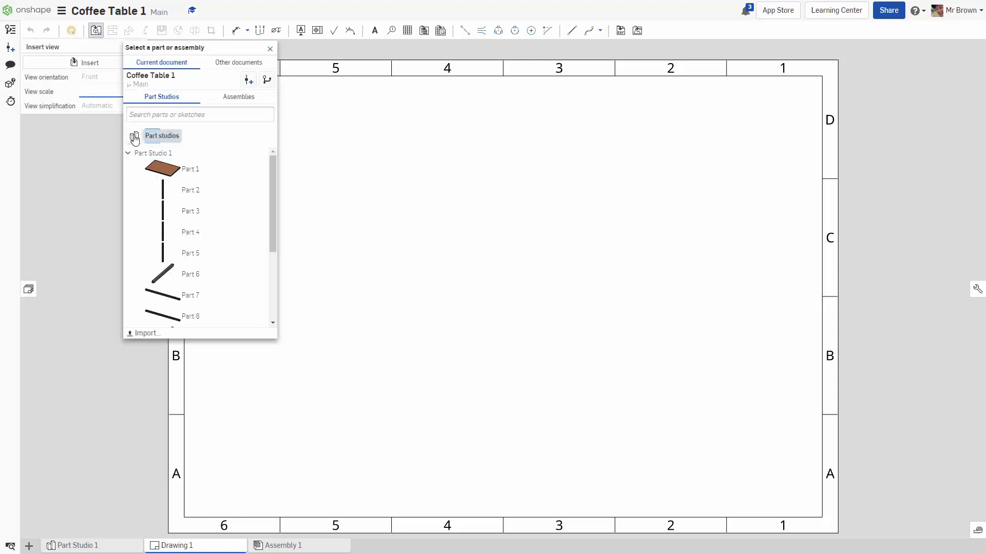
Place a 1:6 front view of Part Studio 1 at the sheet's lower left.
{"action": "left_click", "coordinate": [134, 136]}
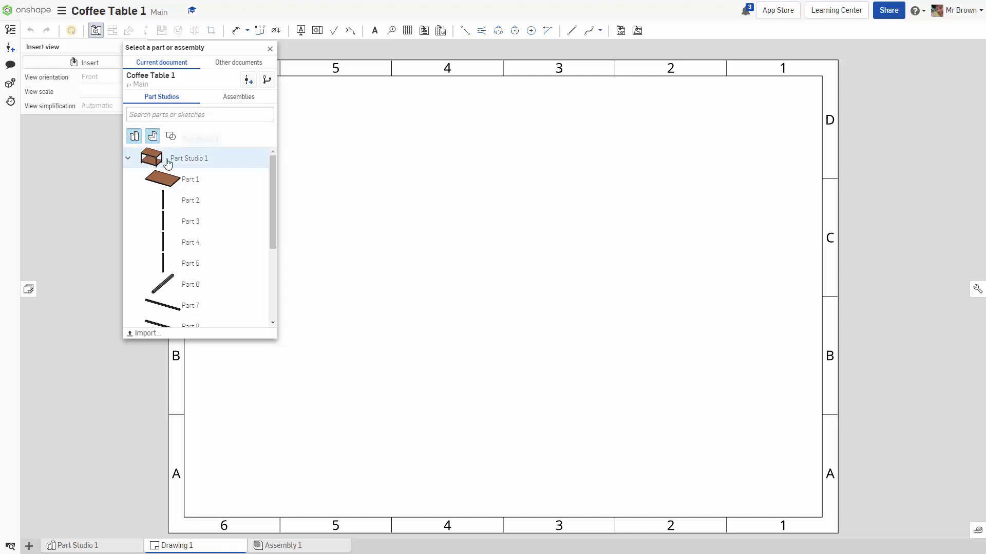
{"action": "left_click", "coordinate": [167, 161]}
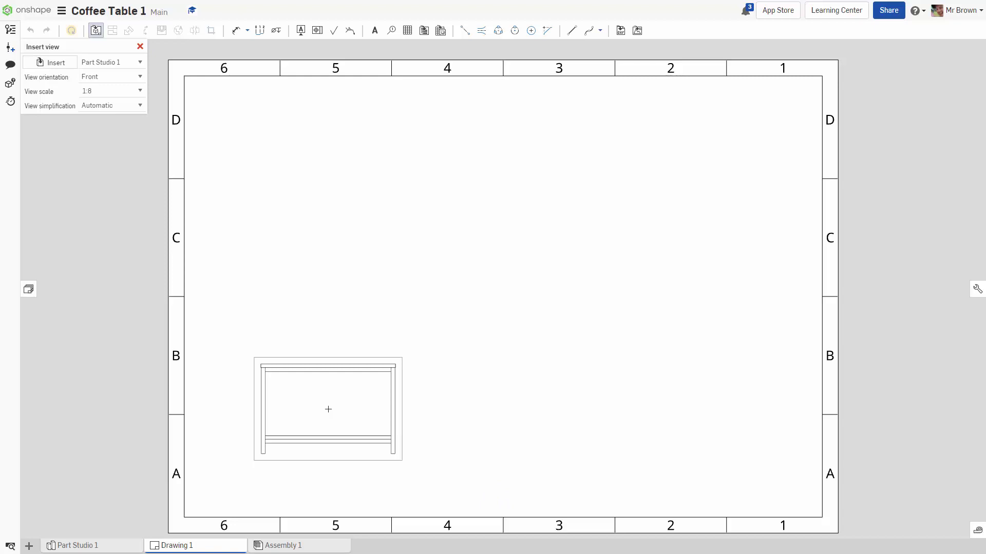
{"action": "left_click", "coordinate": [102, 96]}
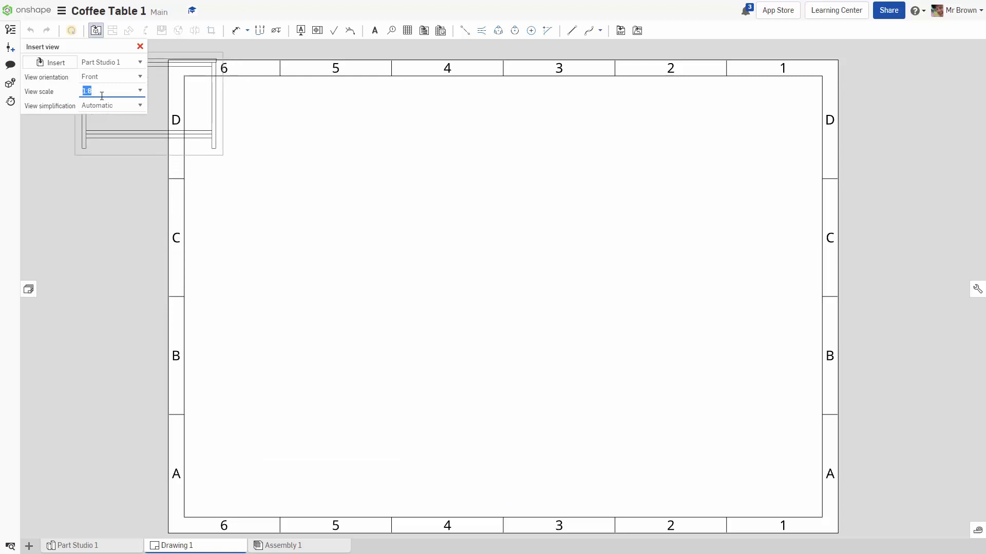
{"action": "key", "text": "BackSpace"}
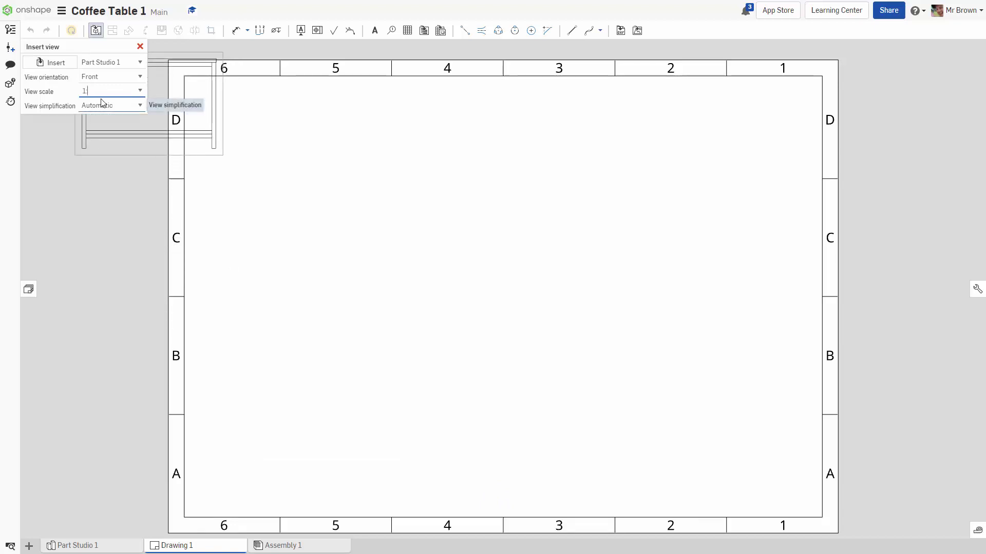
{"action": "type", "text": "6"}
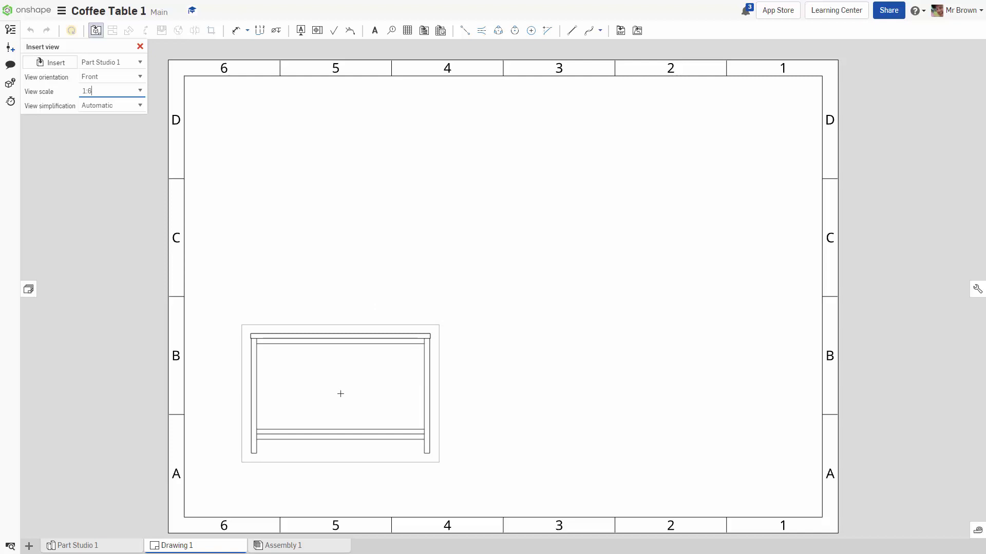
{"action": "left_click", "coordinate": [341, 393]}
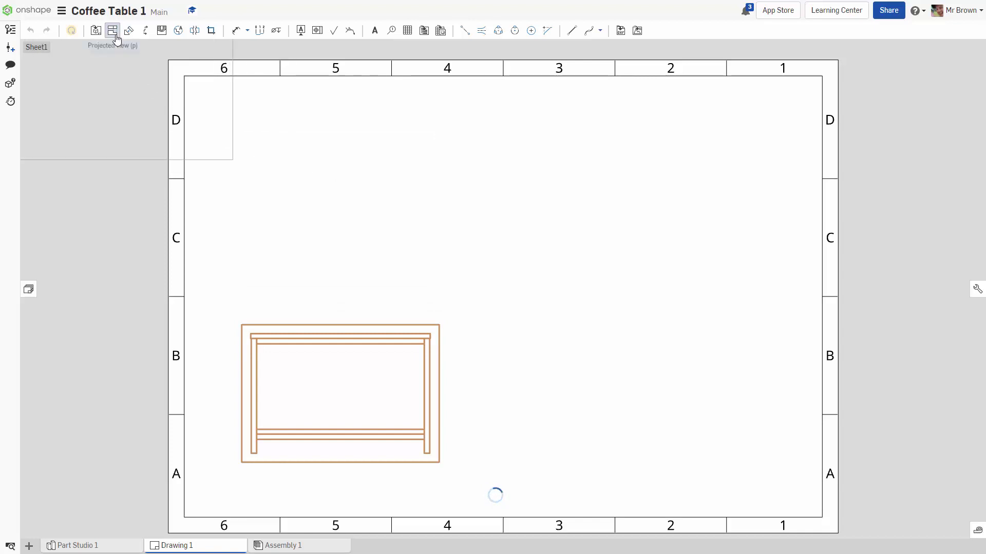
Place a projected view above the front view, then undo the unwanted isometric result.
{"action": "left_click", "coordinate": [314, 192]}
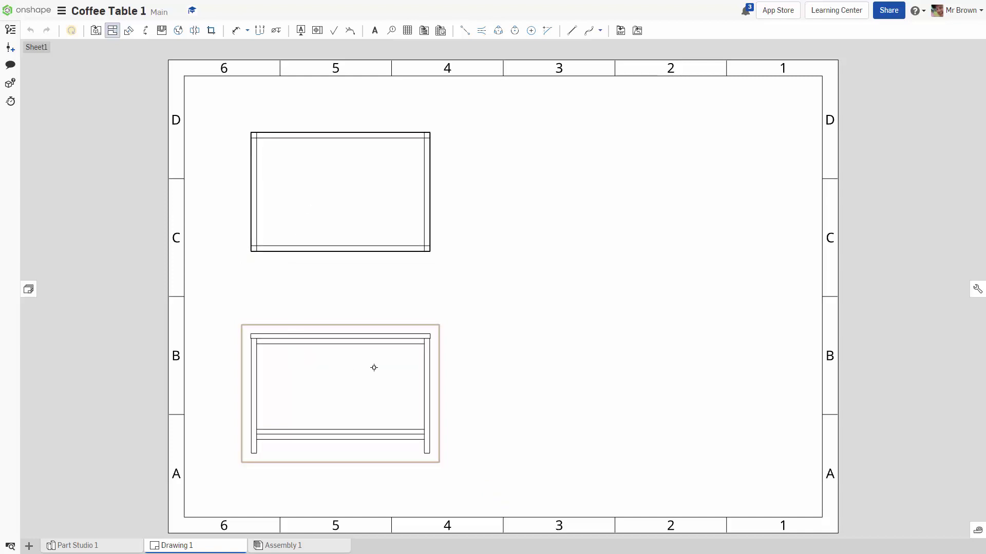
{"action": "left_click", "coordinate": [327, 208]}
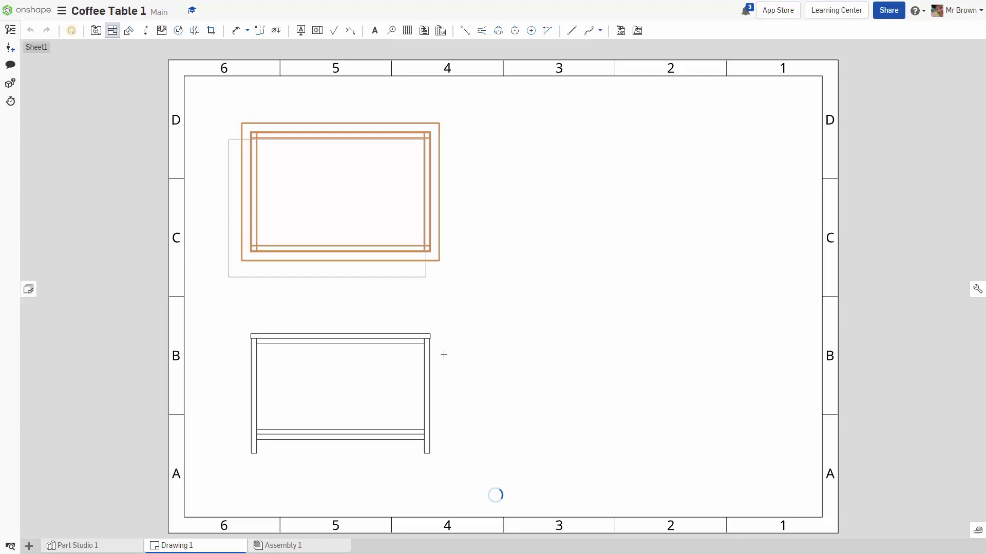
{"action": "key", "text": "Escape"}
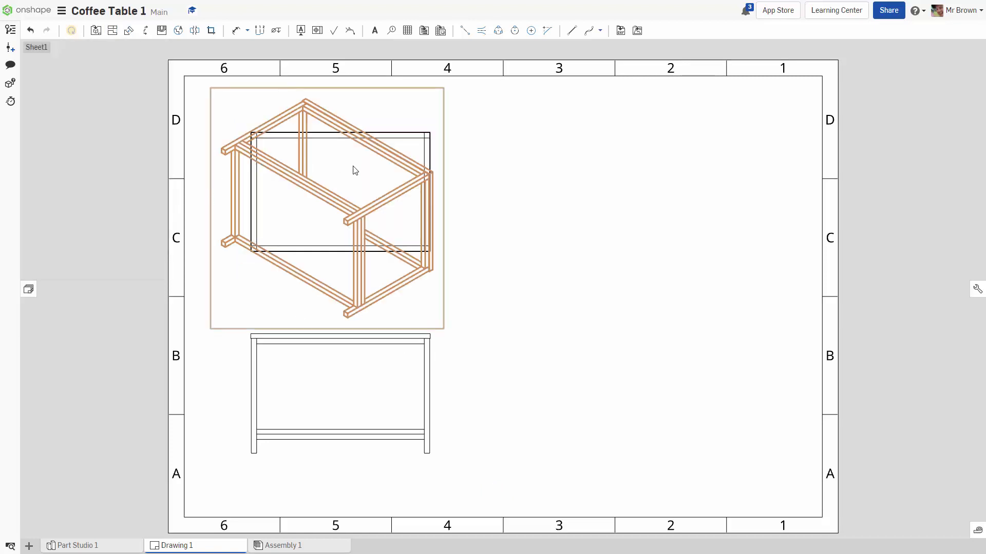
{"action": "key", "text": "ctrl+z"}
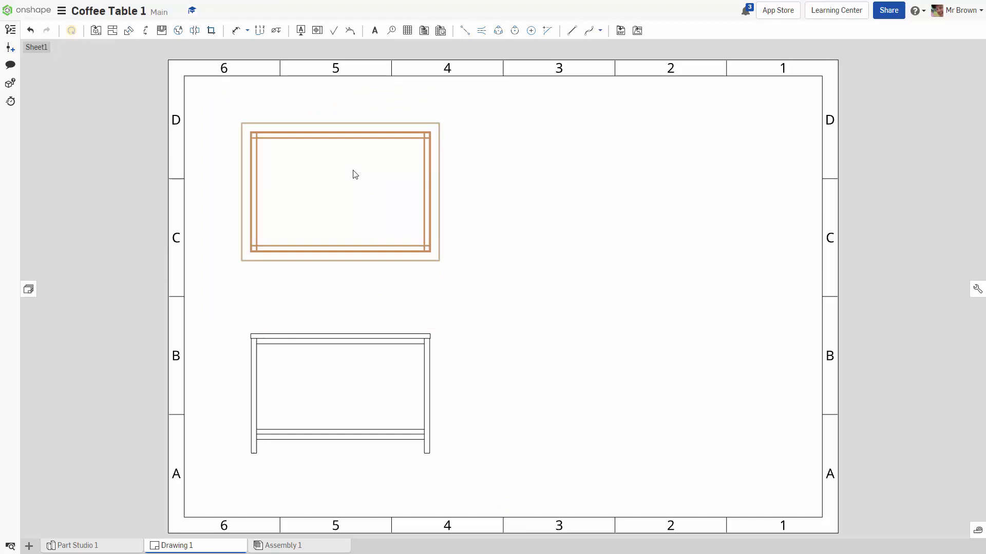
Change the upper view's orientation to Top, then delete that view.
{"action": "double_click", "coordinate": [354, 175]}
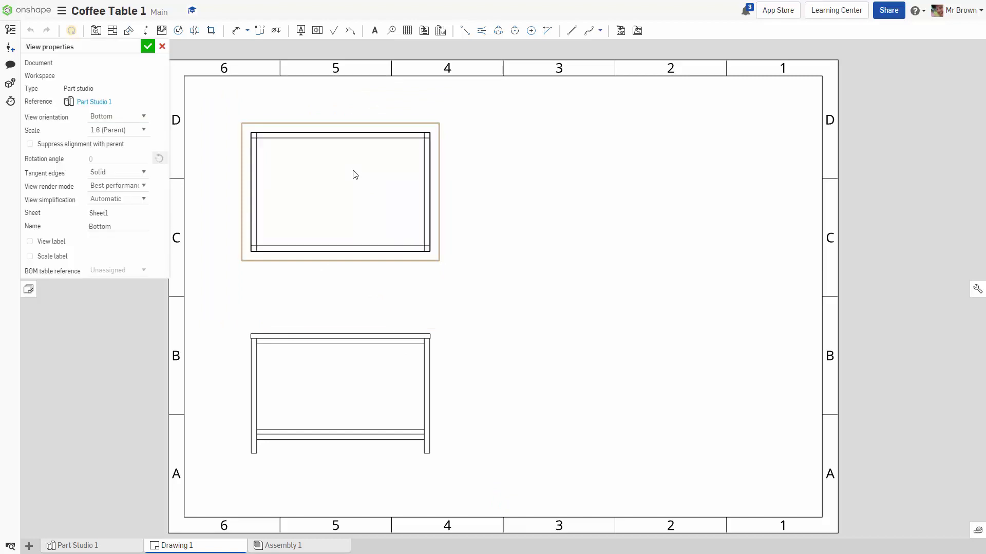
{"action": "left_click", "coordinate": [144, 119]}
{"action": "left_click", "coordinate": [117, 130]}
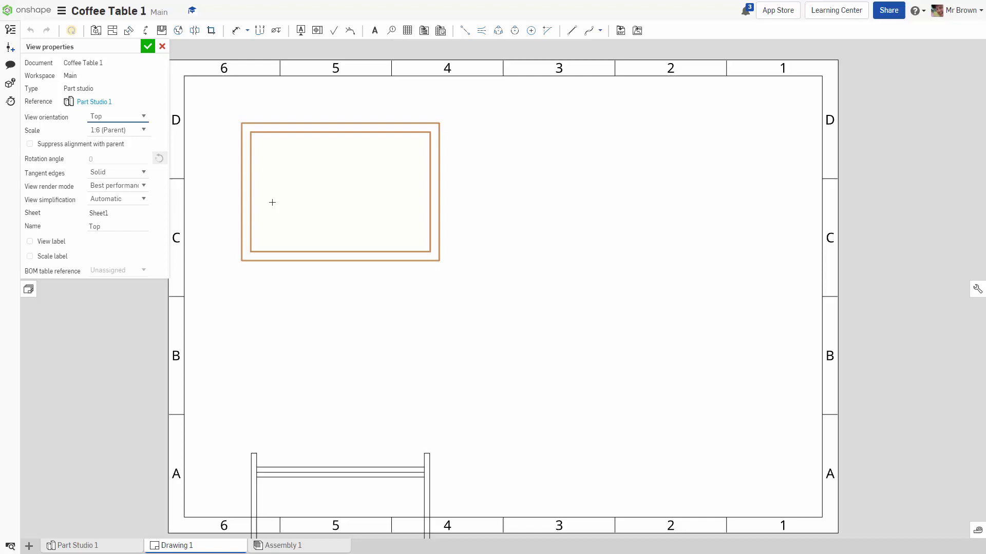
{"action": "left_click", "coordinate": [148, 46]}
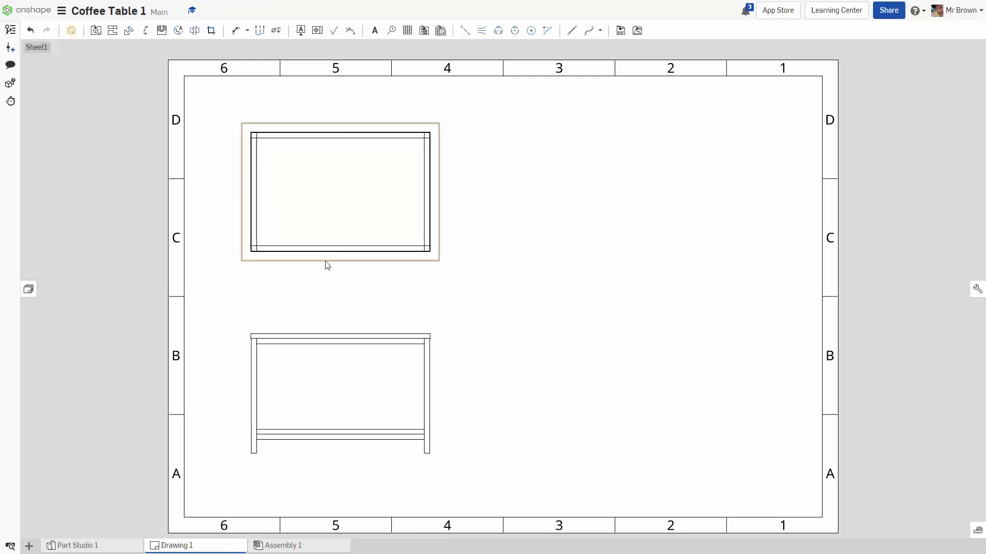
{"action": "left_click", "coordinate": [335, 200]}
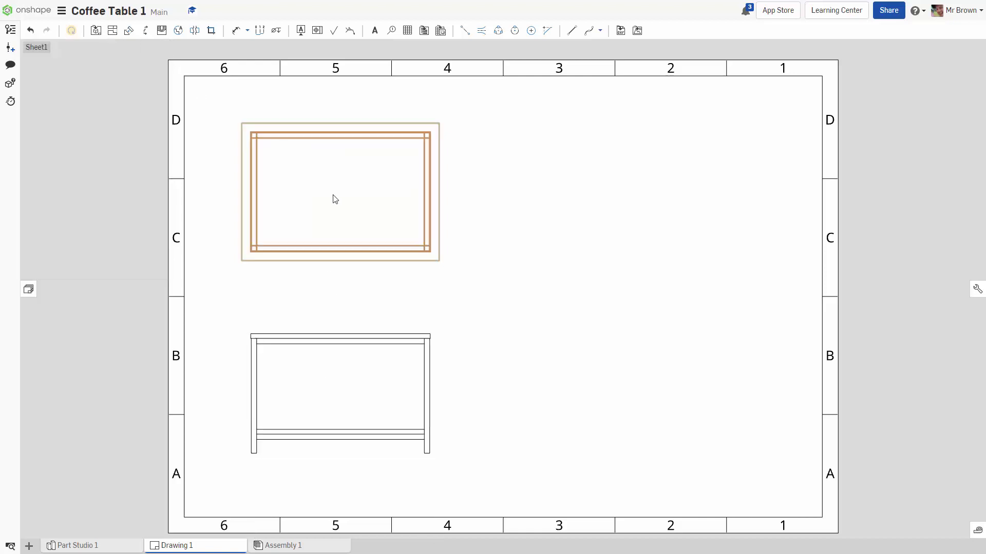
{"action": "key", "text": "Delete"}
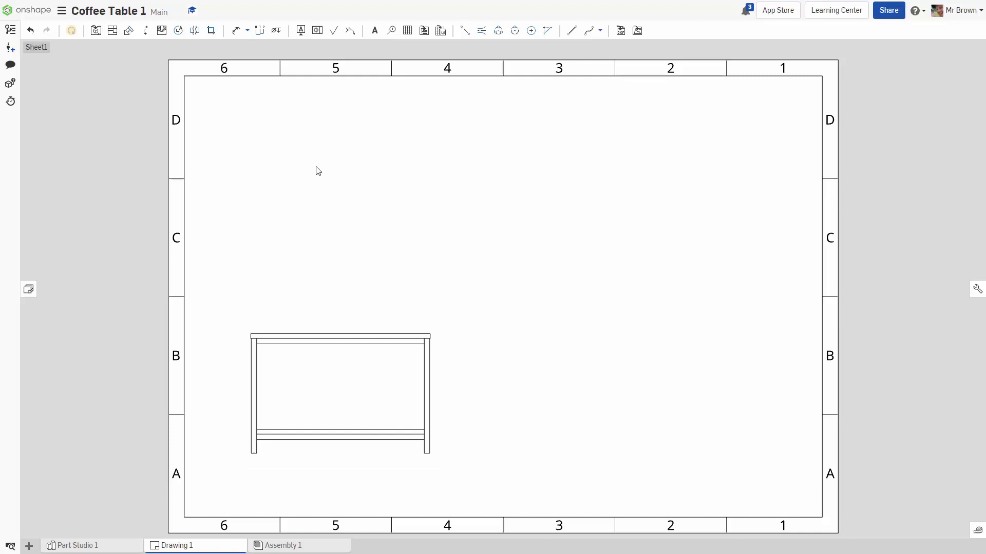
Orbit the table in Part Studio 1 to inspect its top, then return to Drawing 1.
{"action": "left_click", "coordinate": [101, 547]}
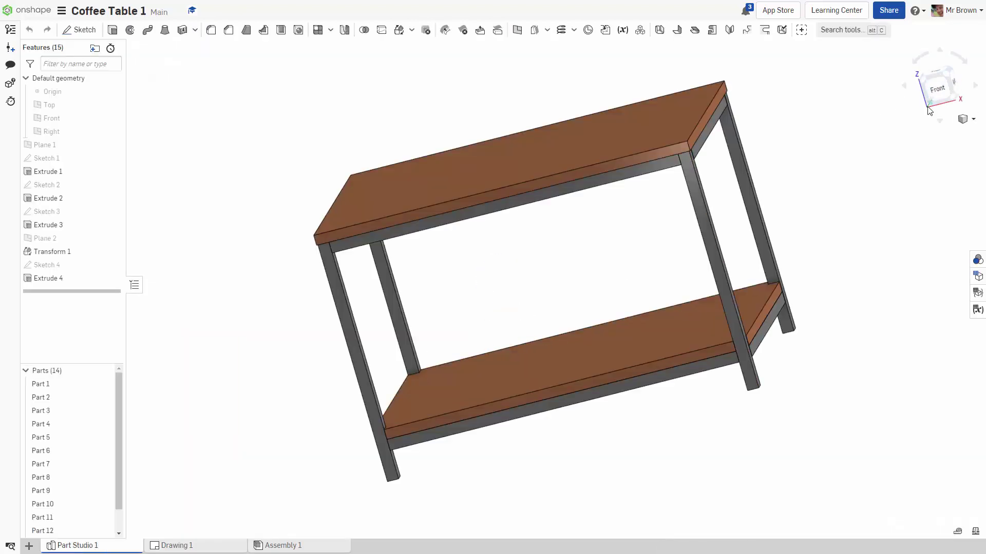
{"action": "mouse_move", "coordinate": [930, 110]}
{"action": "left_mouse_down"}
{"action": "mouse_move", "coordinate": [955, 84]}
{"action": "mouse_move", "coordinate": [851, 114]}
{"action": "mouse_move", "coordinate": [816, 106]}
{"action": "mouse_move", "coordinate": [838, 115]}
{"action": "mouse_move", "coordinate": [838, 97]}
{"action": "left_mouse_up"}
{"action": "left_click", "coordinate": [204, 547]}
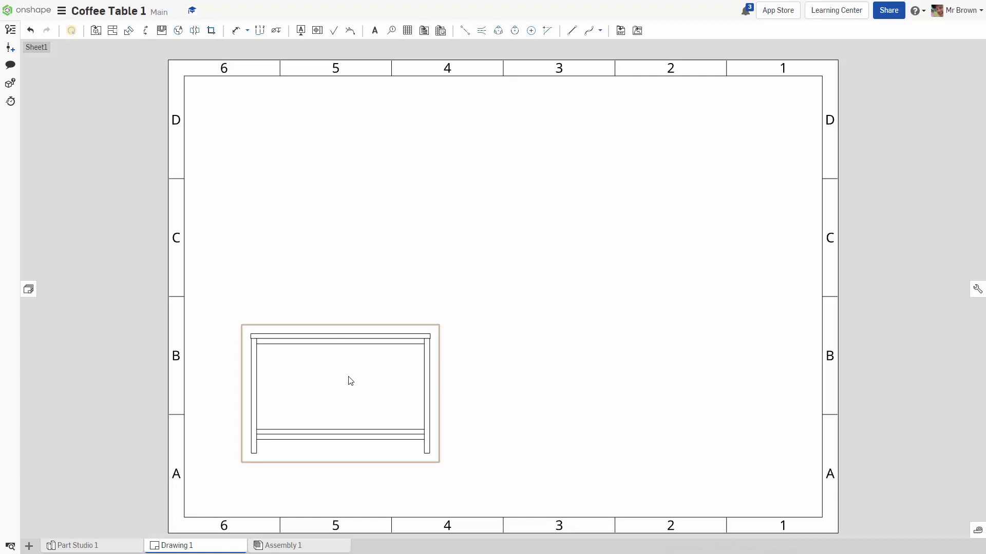
{"action": "left_click", "coordinate": [322, 372]}
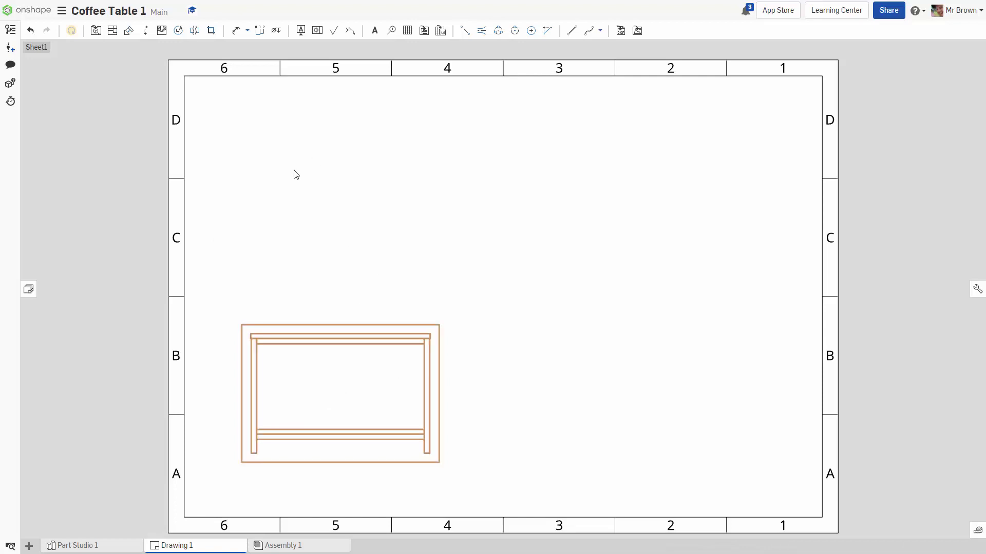
{"action": "left_click", "coordinate": [378, 260]}
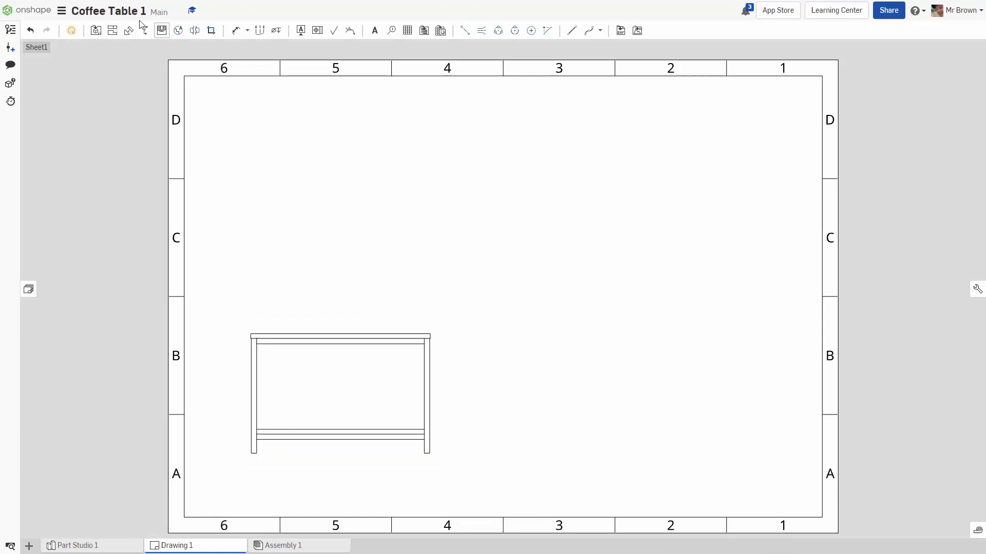
Insert a Top-orientation view of the table above the front view.
{"action": "left_click", "coordinate": [97, 32]}
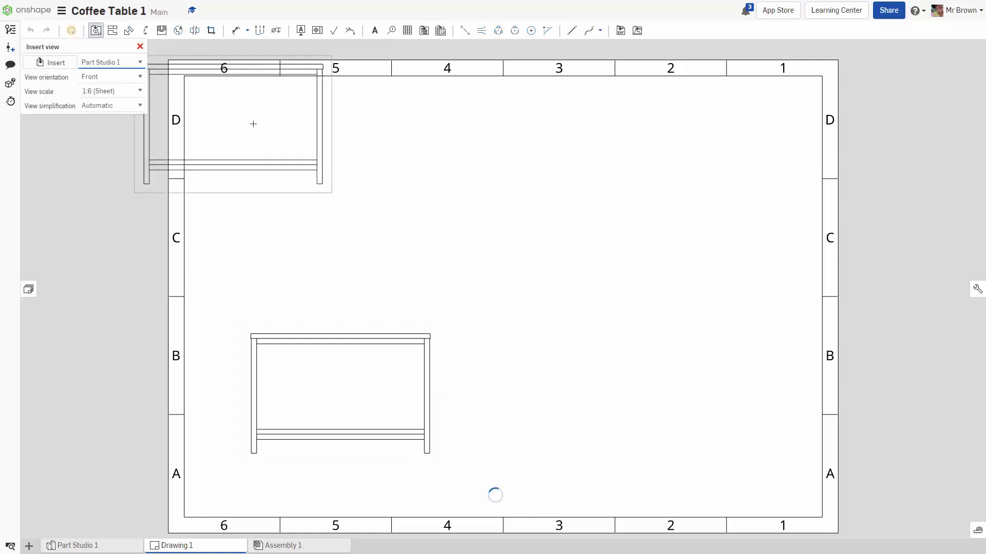
{"action": "left_click", "coordinate": [131, 77]}
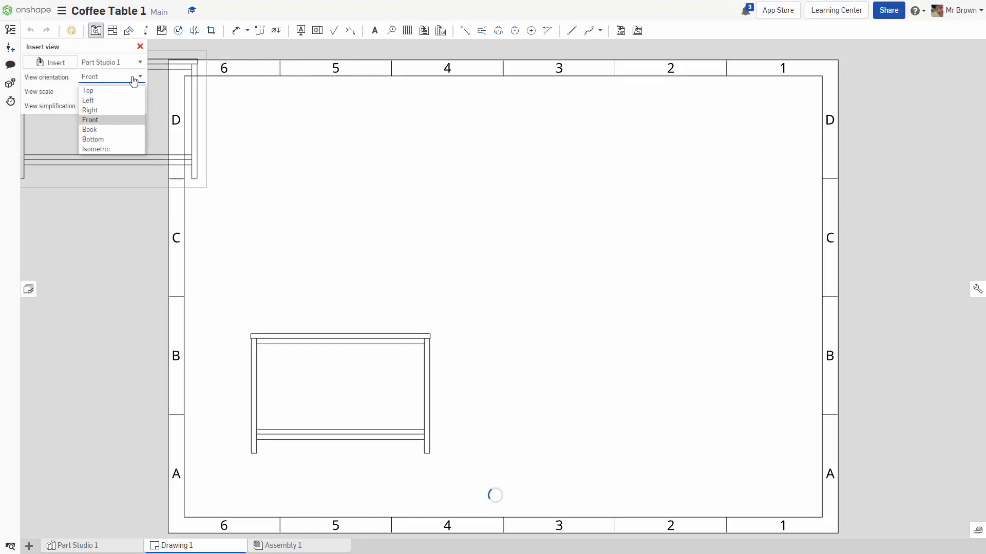
{"action": "left_click", "coordinate": [92, 91]}
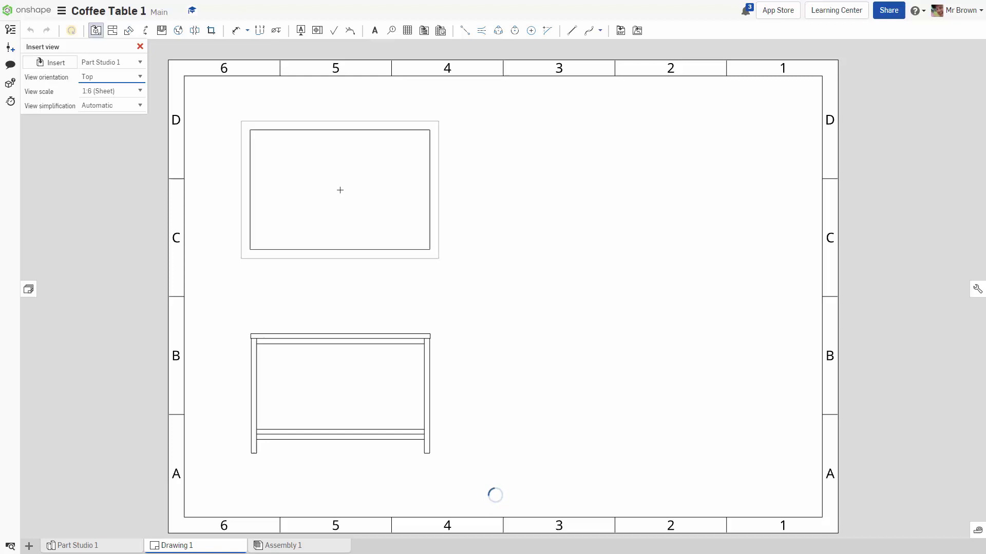
{"action": "key", "text": "Escape"}
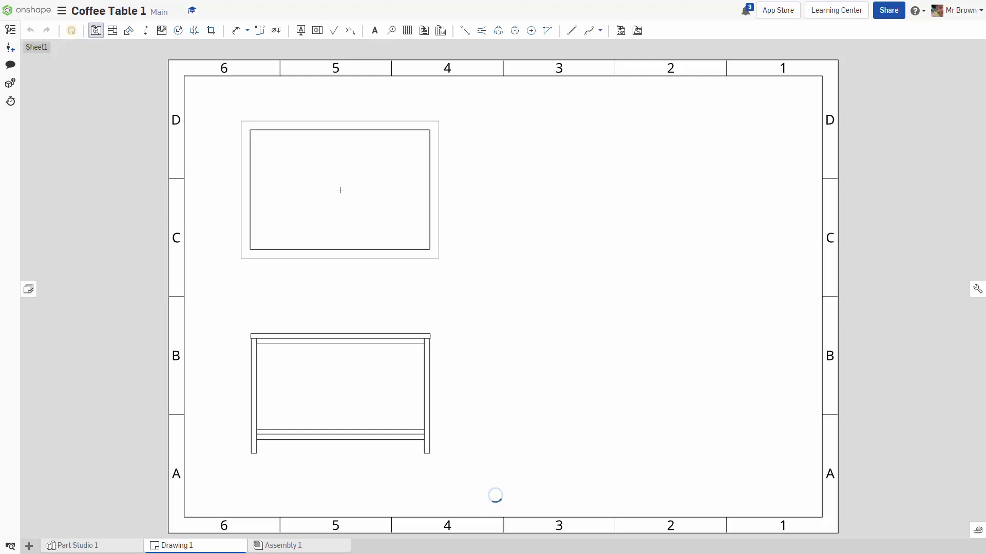
{"action": "key", "text": "p"}
{"action": "left_click", "coordinate": [340, 190]}
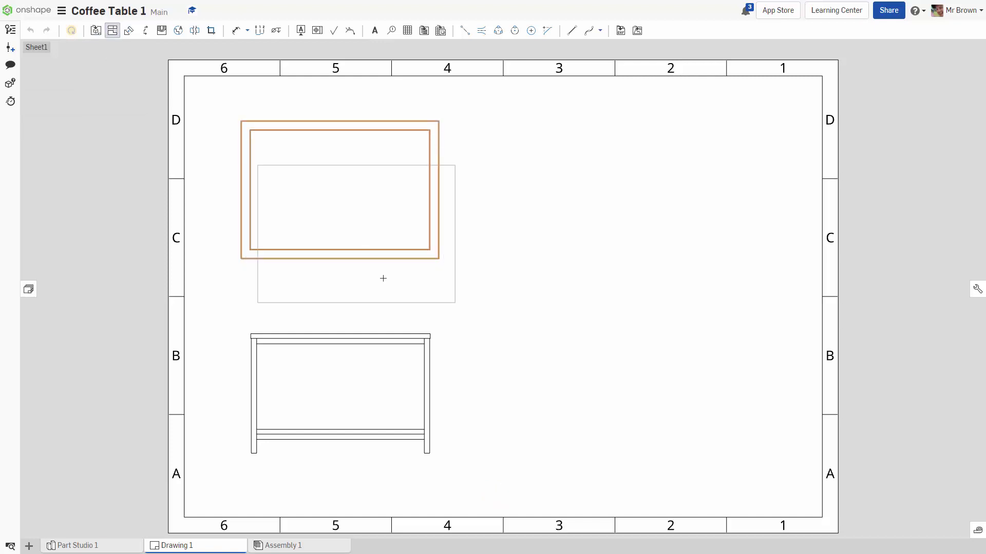
Project a side view from the front view and place it to its right.
{"action": "key", "text": "Escape"}
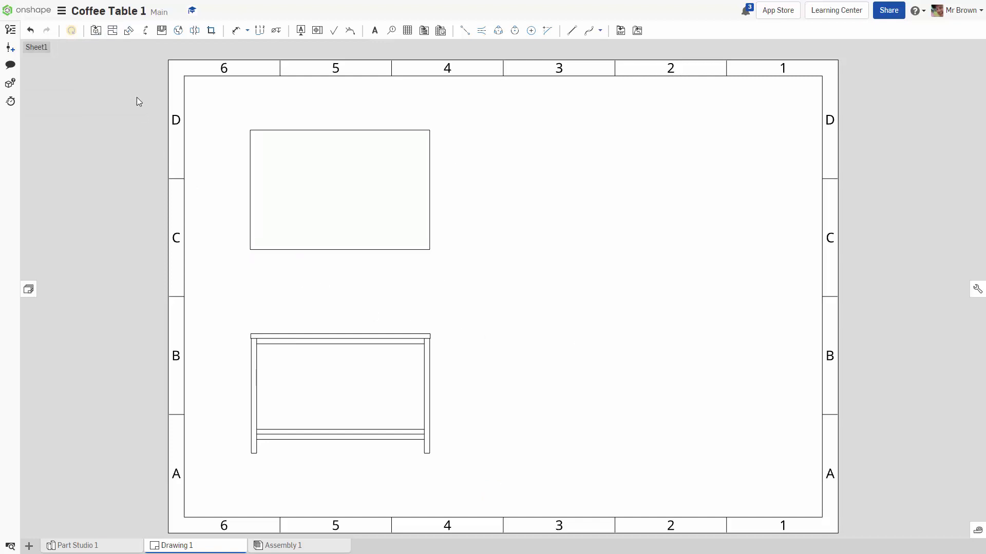
{"action": "double_click", "coordinate": [367, 390]}
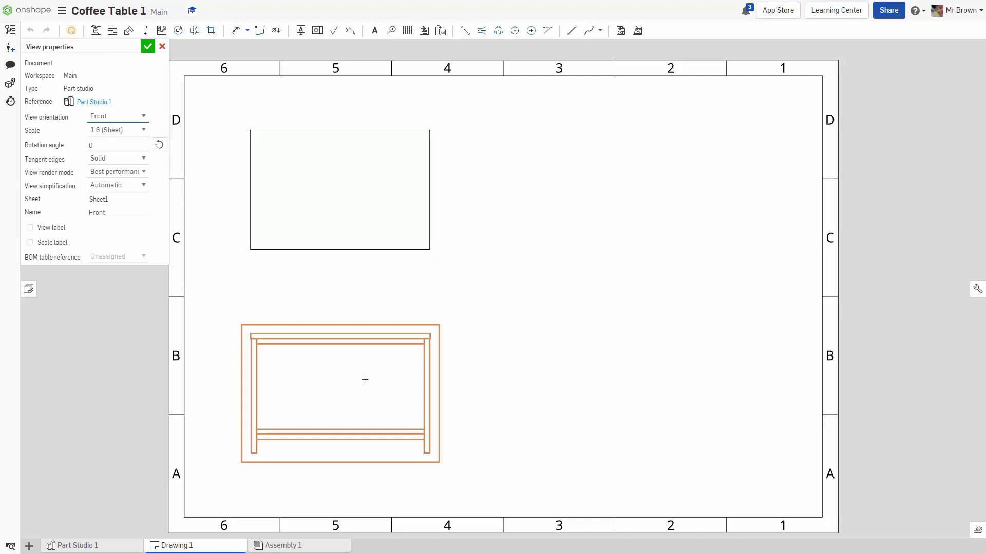
{"action": "left_click", "coordinate": [145, 44]}
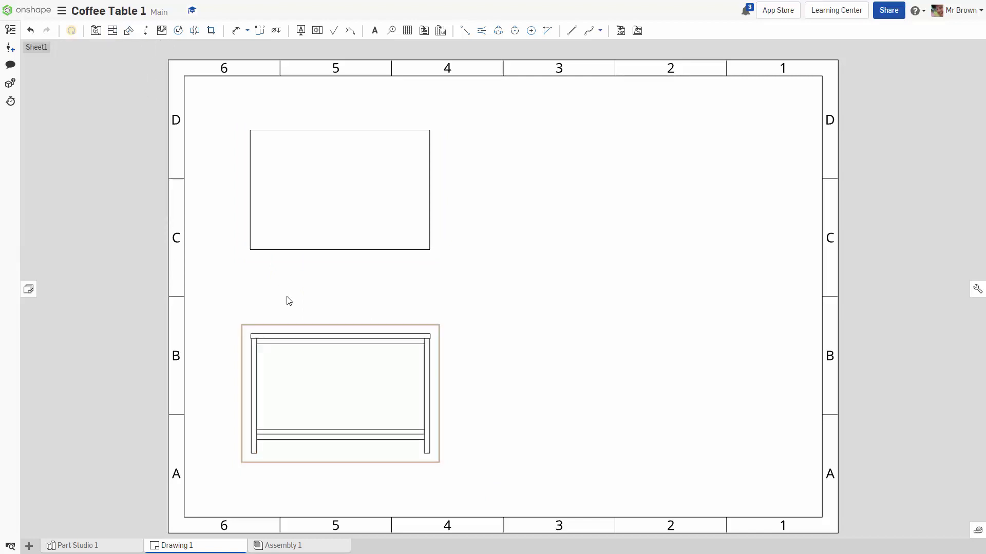
{"action": "left_click", "coordinate": [113, 31]}
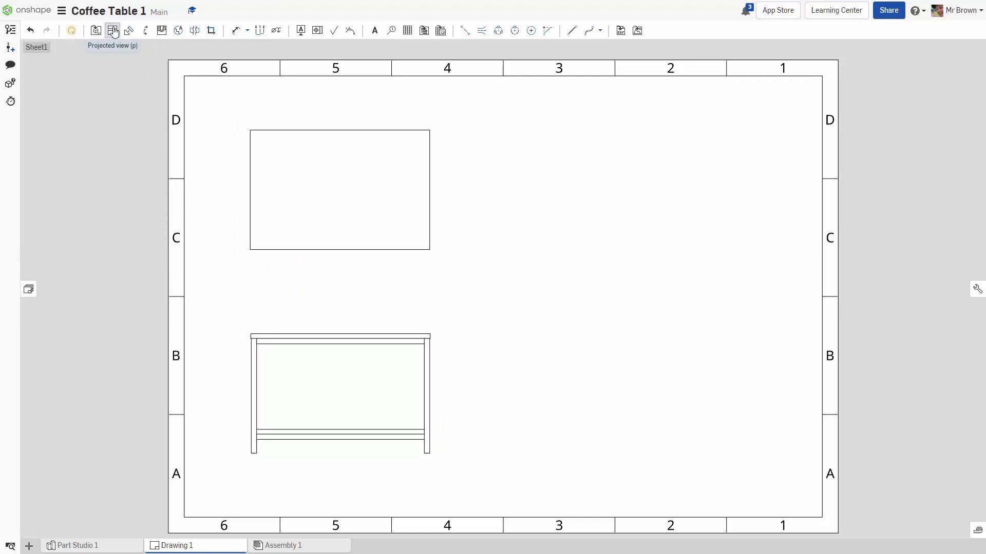
{"action": "left_click", "coordinate": [310, 365]}
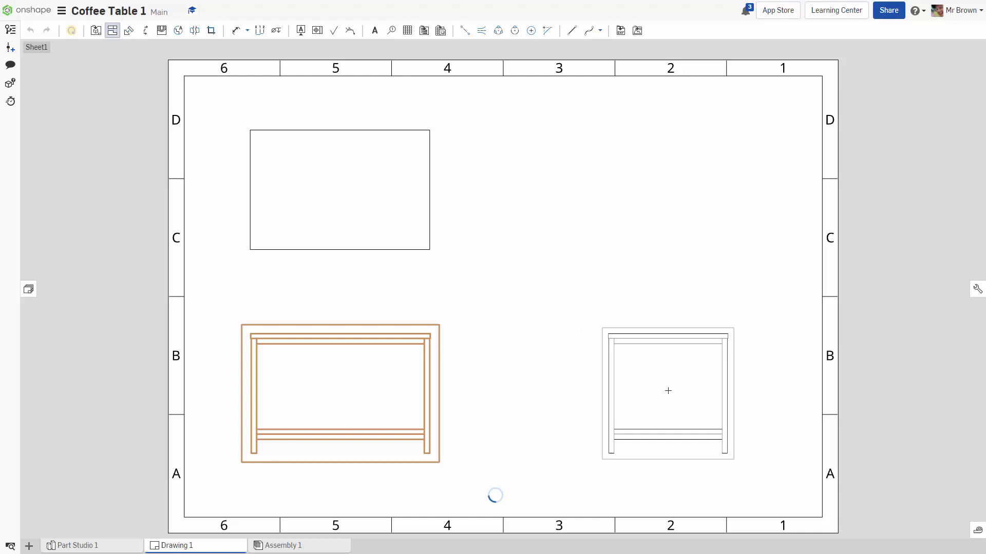
{"action": "left_click", "coordinate": [668, 391]}
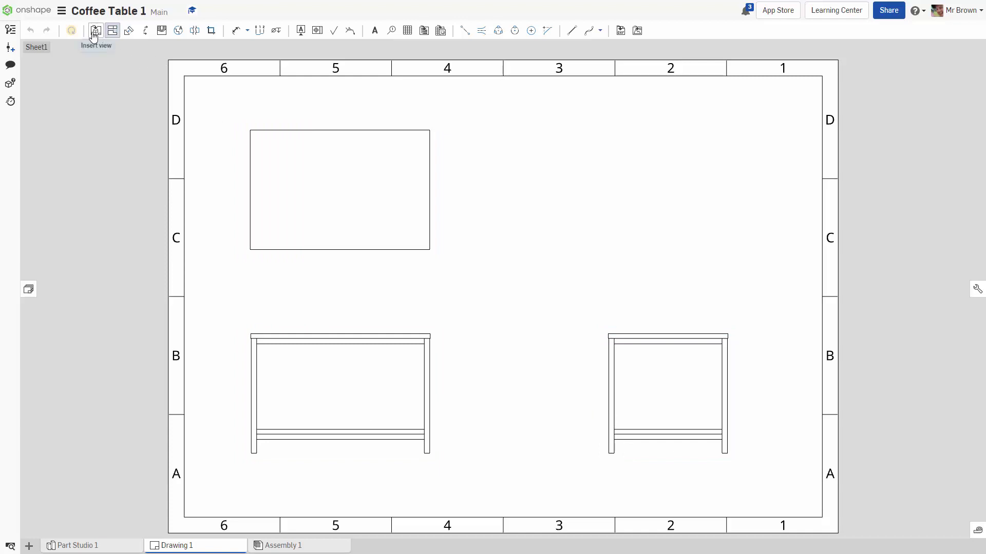
{"action": "left_click", "coordinate": [111, 31]}
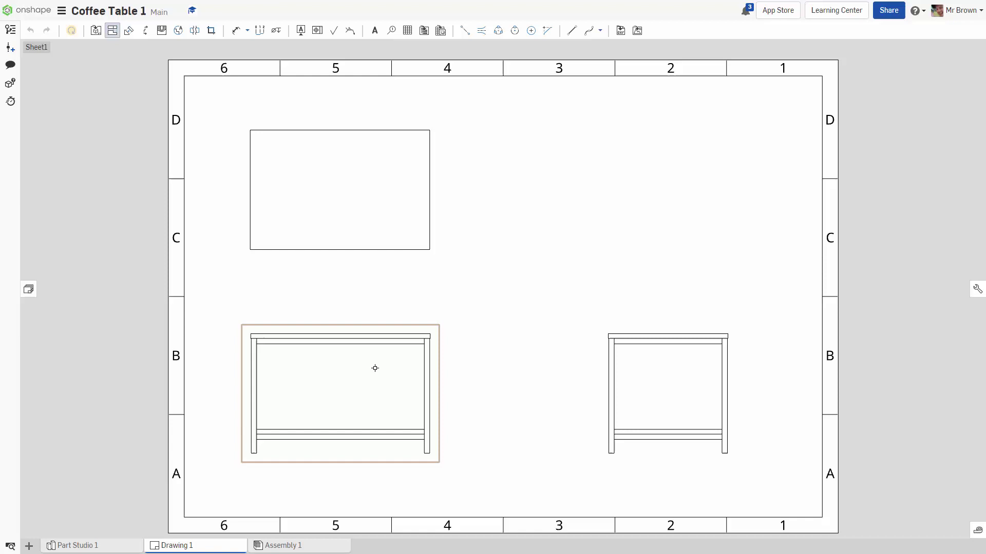
{"action": "key", "text": "Escape"}
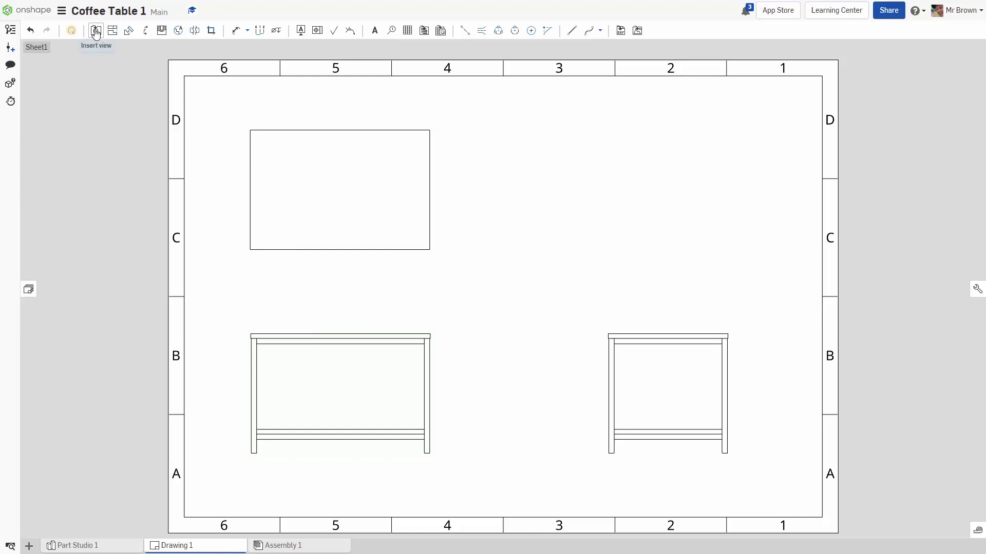
{"action": "double_click", "coordinate": [362, 373]}
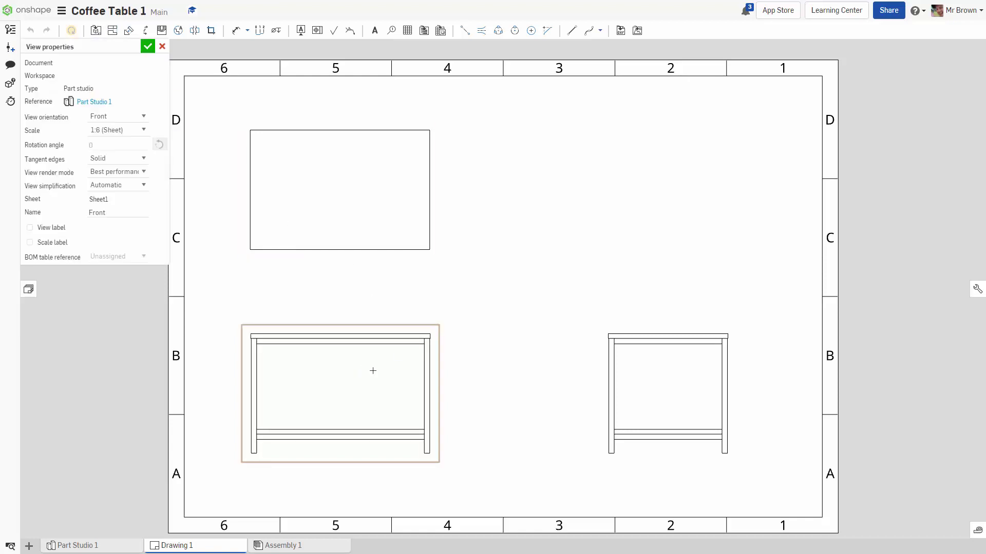
{"action": "left_click", "coordinate": [161, 46]}
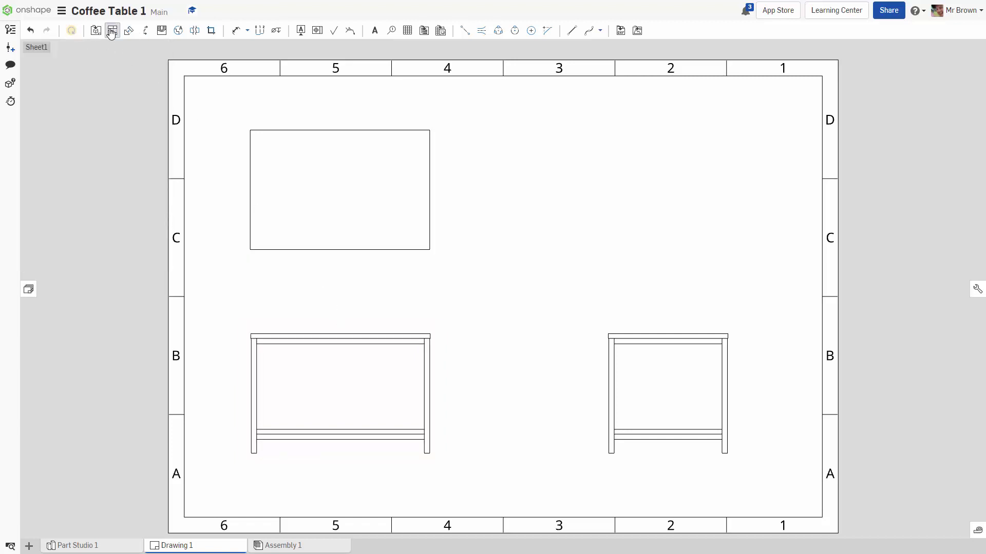
{"action": "left_click", "coordinate": [343, 331]}
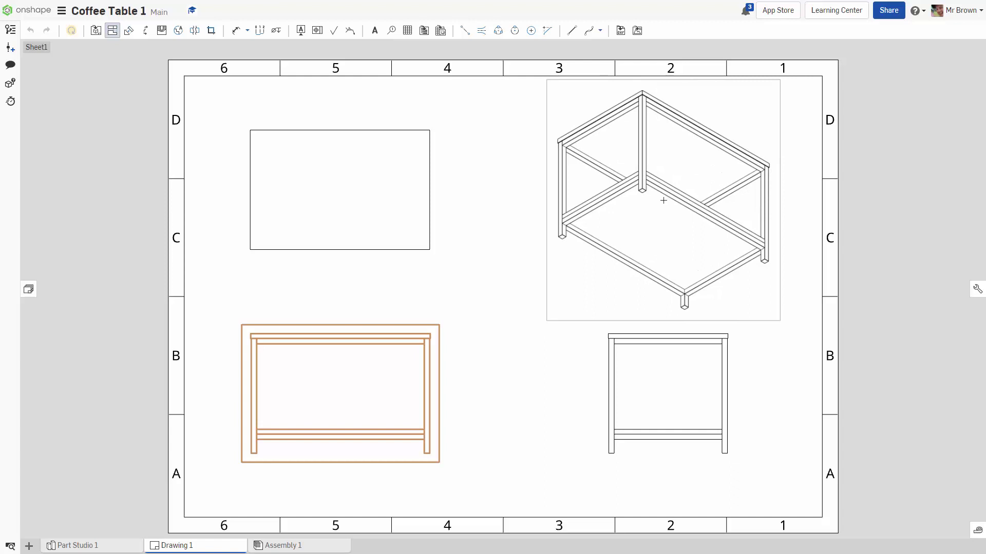
{"action": "key", "text": "Escape"}
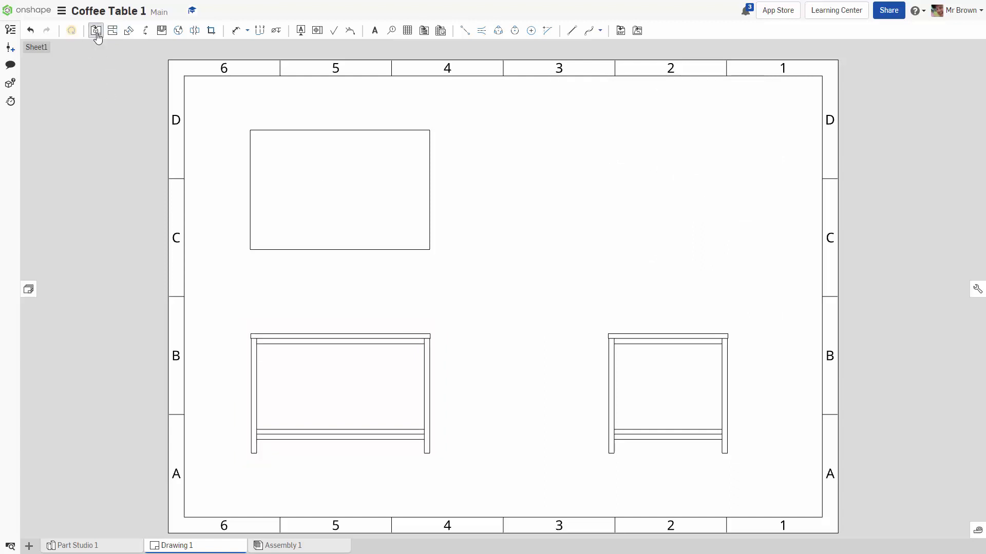
Insert an Isometric view of the whole Part Studio 1 at the sheet's upper right.
{"action": "left_click", "coordinate": [96, 31]}
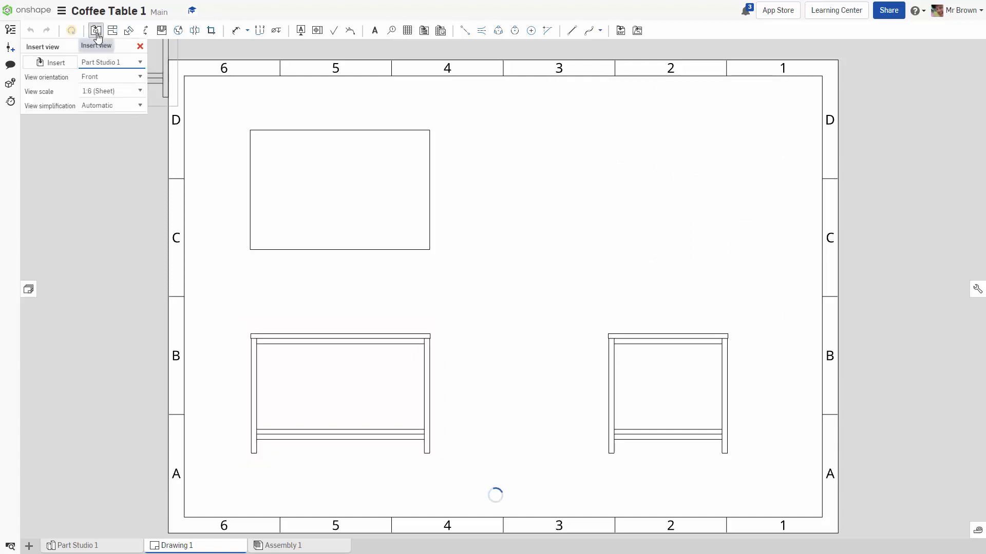
{"action": "left_click", "coordinate": [57, 64]}
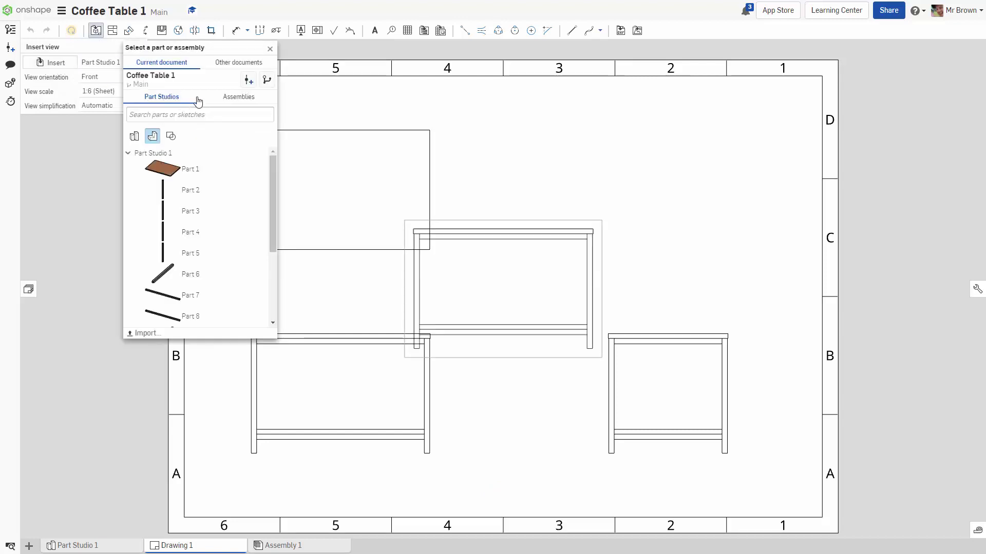
{"action": "left_click", "coordinate": [134, 136]}
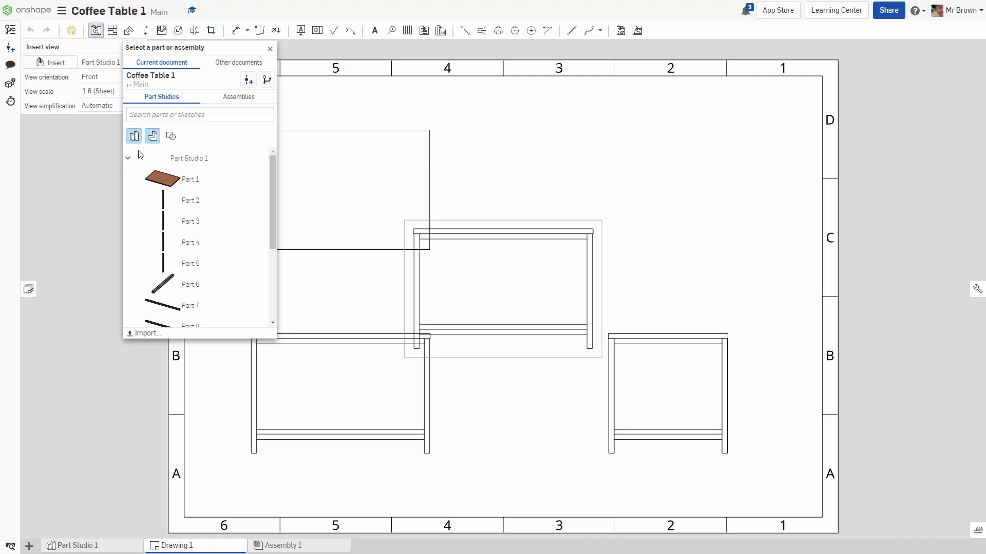
{"action": "left_click", "coordinate": [205, 164]}
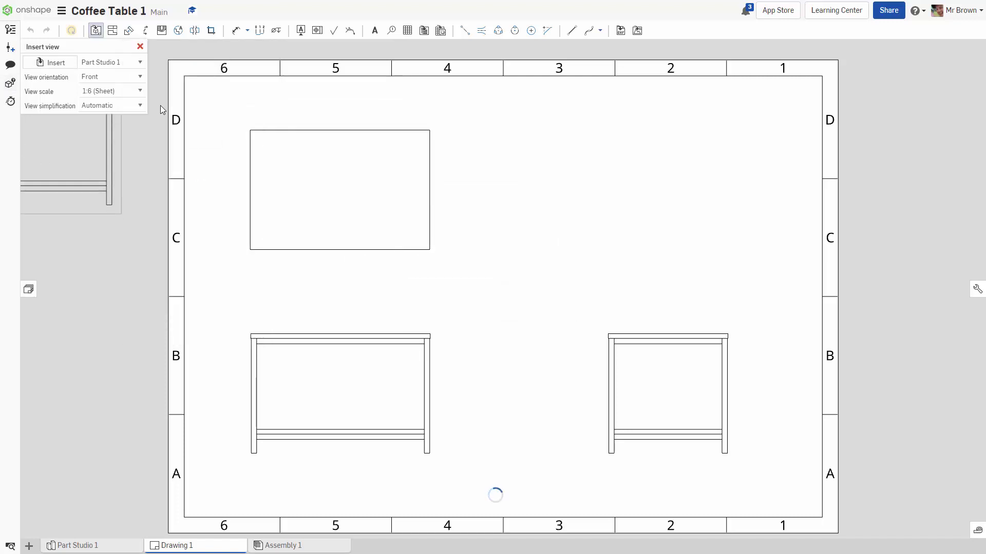
{"action": "left_click", "coordinate": [137, 82]}
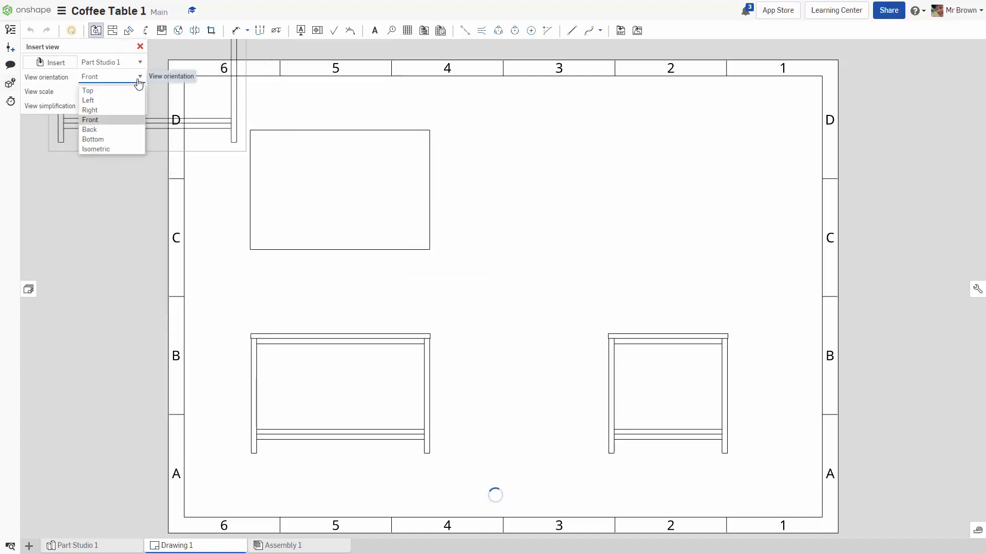
{"action": "left_click", "coordinate": [109, 149]}
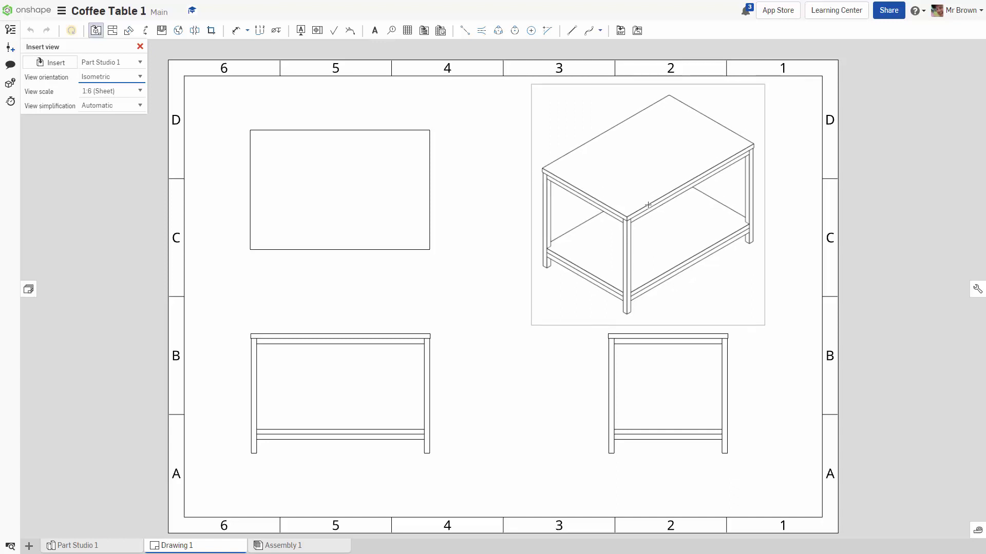
{"action": "left_click", "coordinate": [647, 204]}
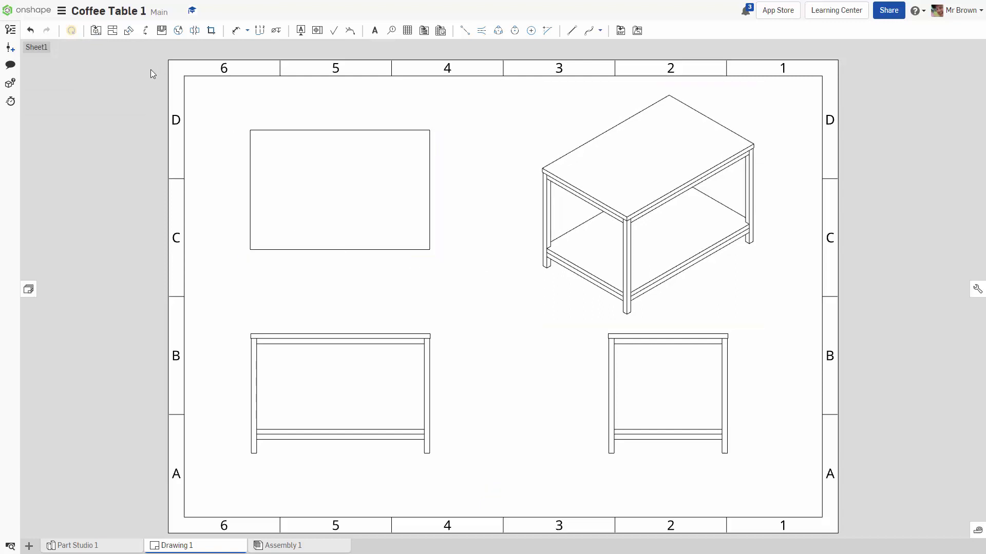
Add detail view A of the front view's upper-right corner and nudge the top view lower.
{"action": "left_click", "coordinate": [178, 31]}
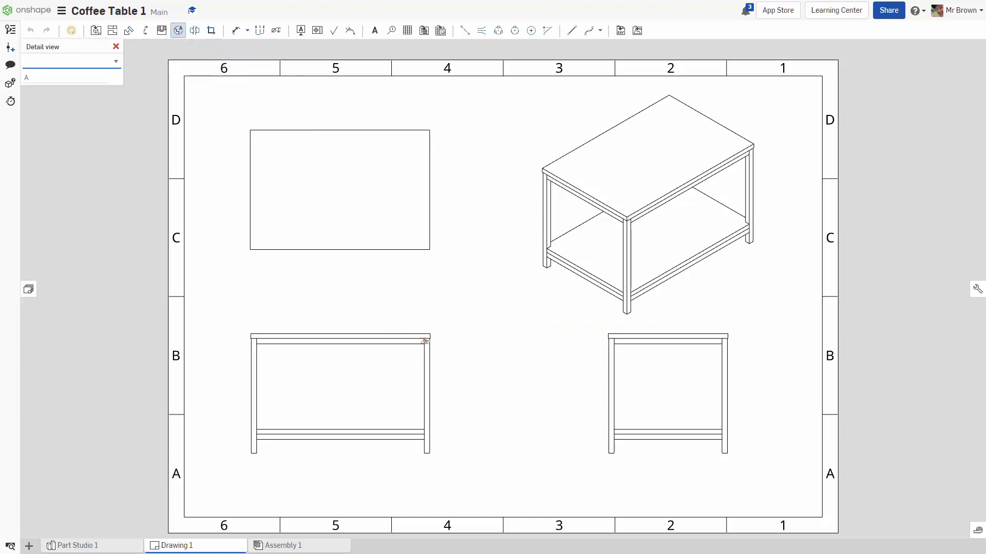
{"action": "left_click", "coordinate": [424, 339]}
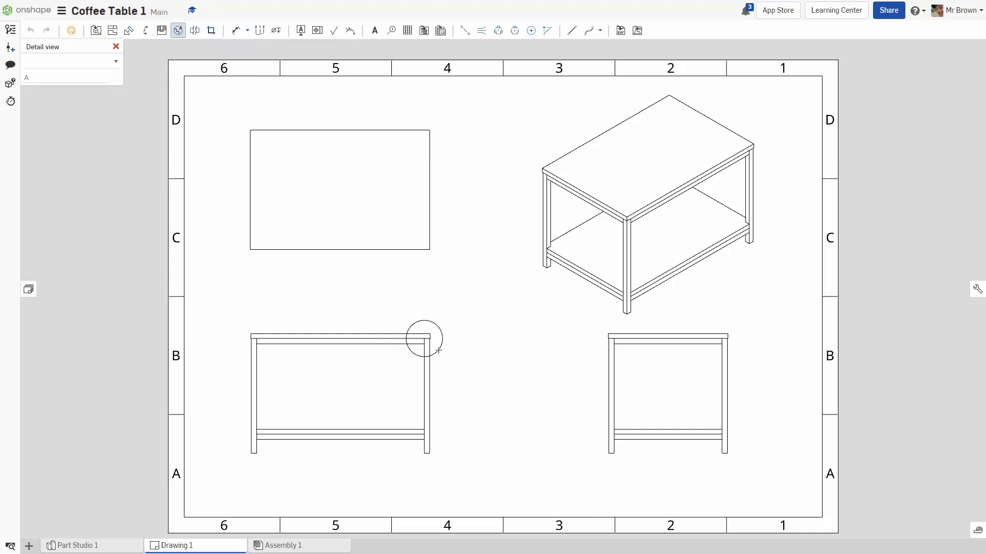
{"action": "left_click", "coordinate": [439, 351]}
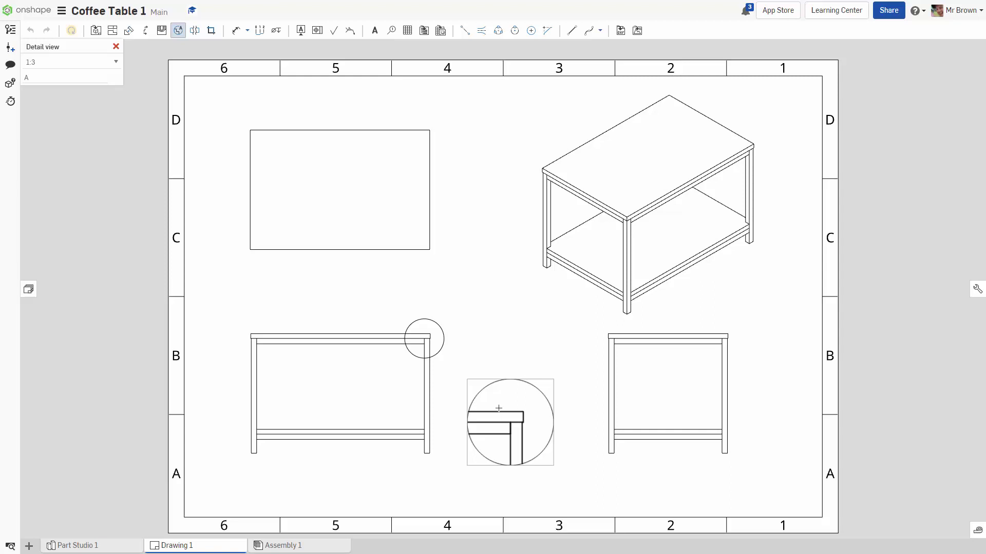
{"action": "left_click", "coordinate": [524, 381]}
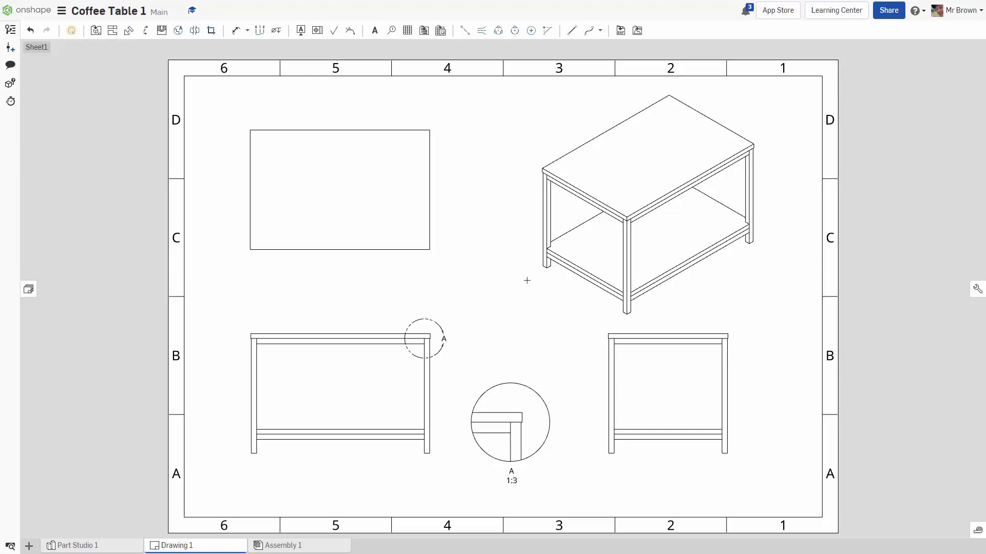
{"action": "left_click_drag", "start_coordinate": [326, 187], "coordinate": [327, 216]}
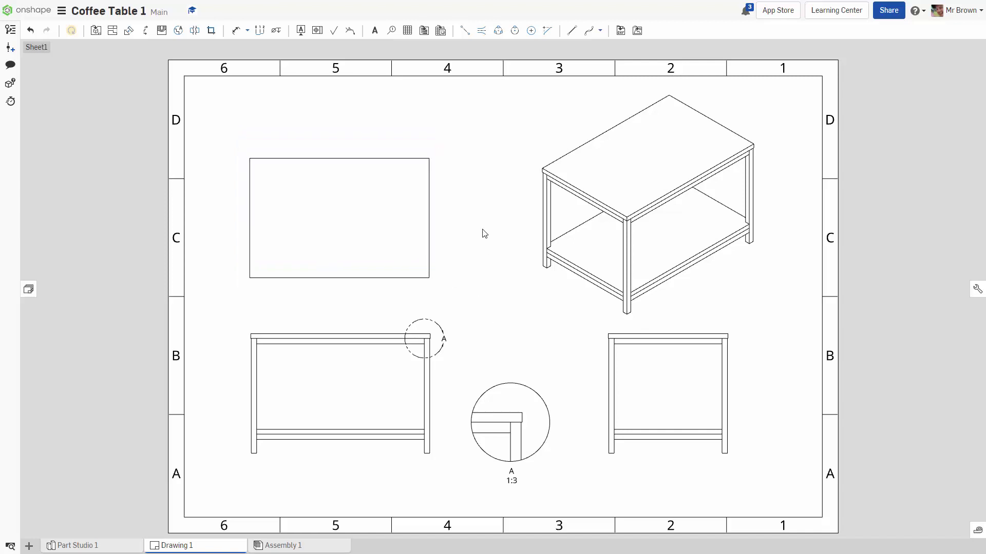
Dimension the top view's 450 depth and 675 width, discarding a stray 367.42 dimension.
{"action": "left_click", "coordinate": [237, 34]}
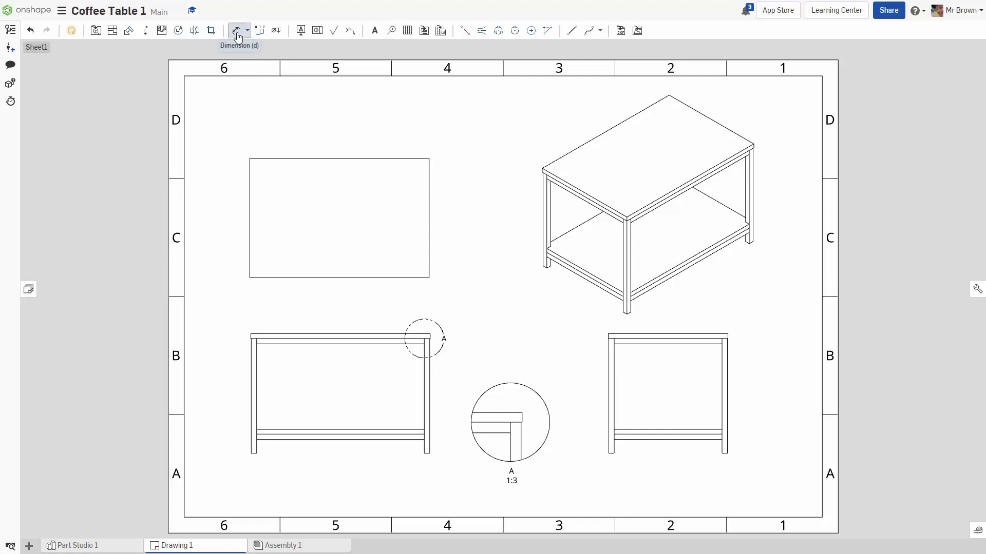
{"action": "left_click", "coordinate": [249, 213]}
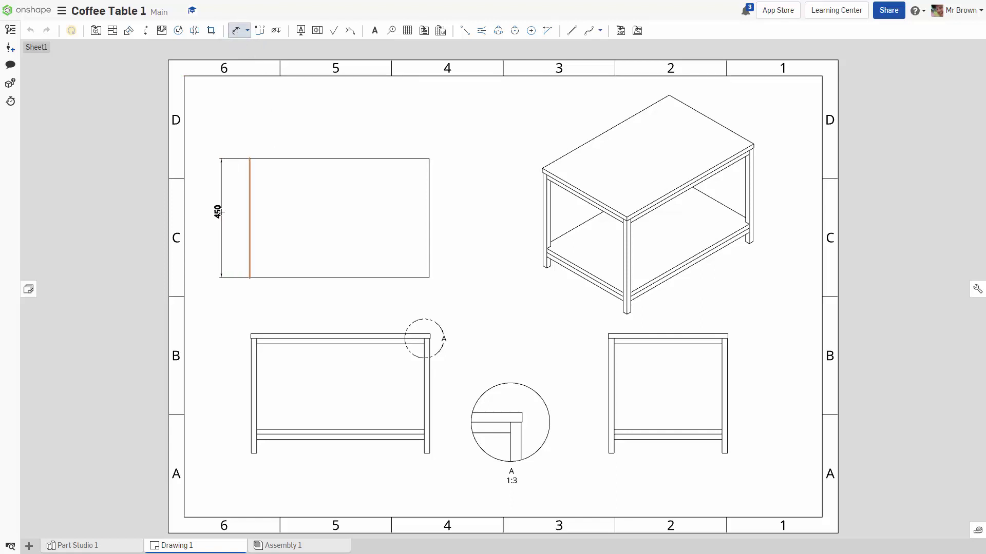
{"action": "left_click", "coordinate": [216, 211]}
{"action": "left_click", "coordinate": [310, 158]}
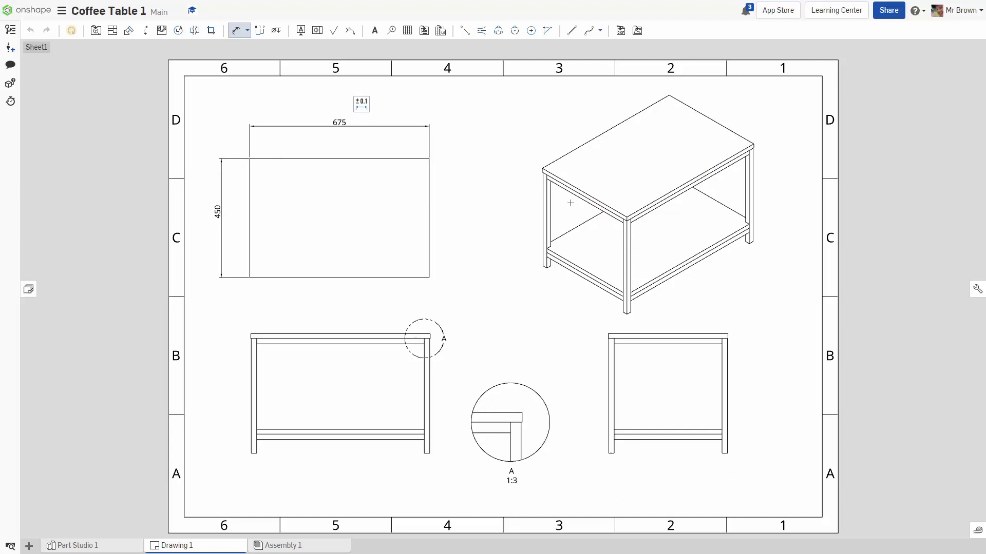
{"action": "left_click", "coordinate": [593, 200]}
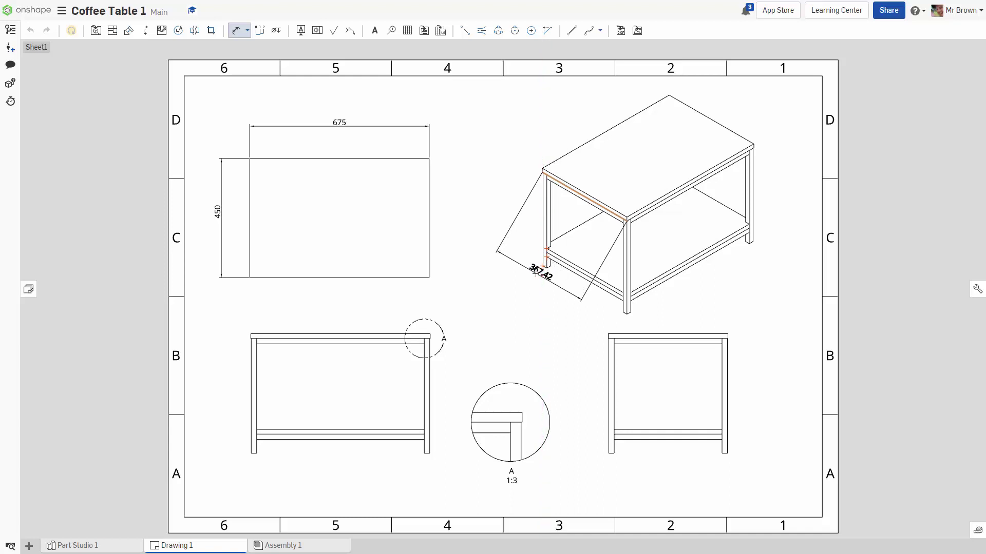
{"action": "key", "text": "Escape"}
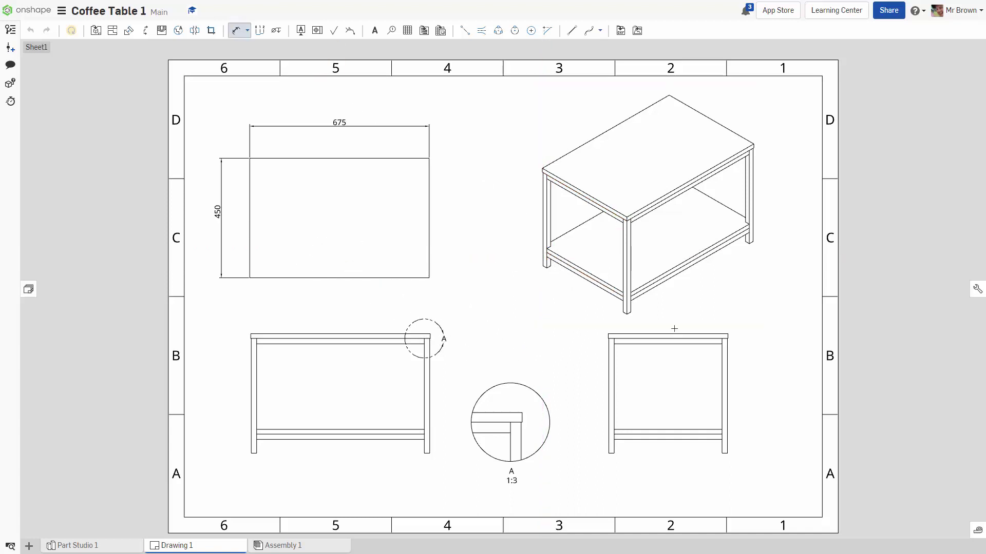
Dimension the side view's overall height as 450 on its right.
{"action": "left_click", "coordinate": [727, 335]}
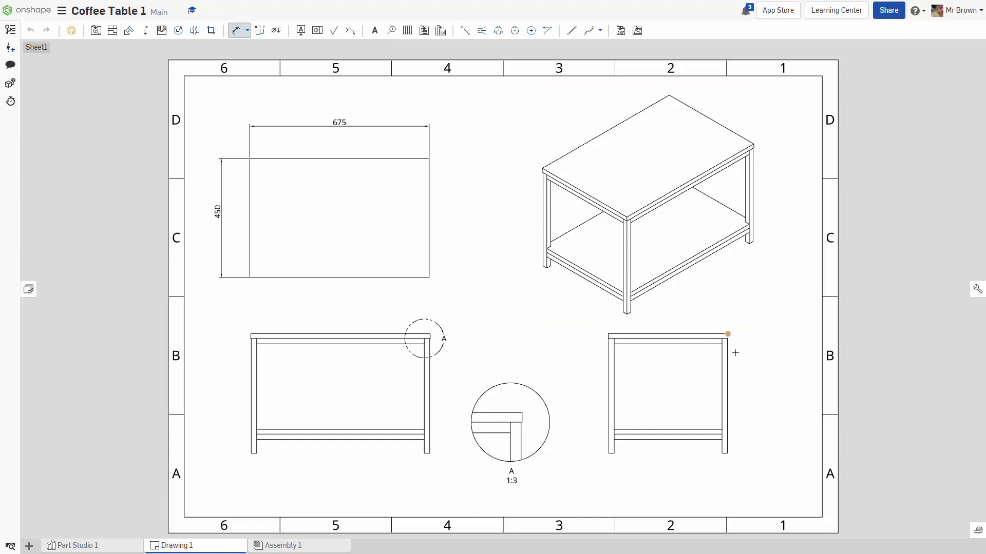
{"action": "left_click", "coordinate": [728, 453]}
{"action": "left_click", "coordinate": [772, 397]}
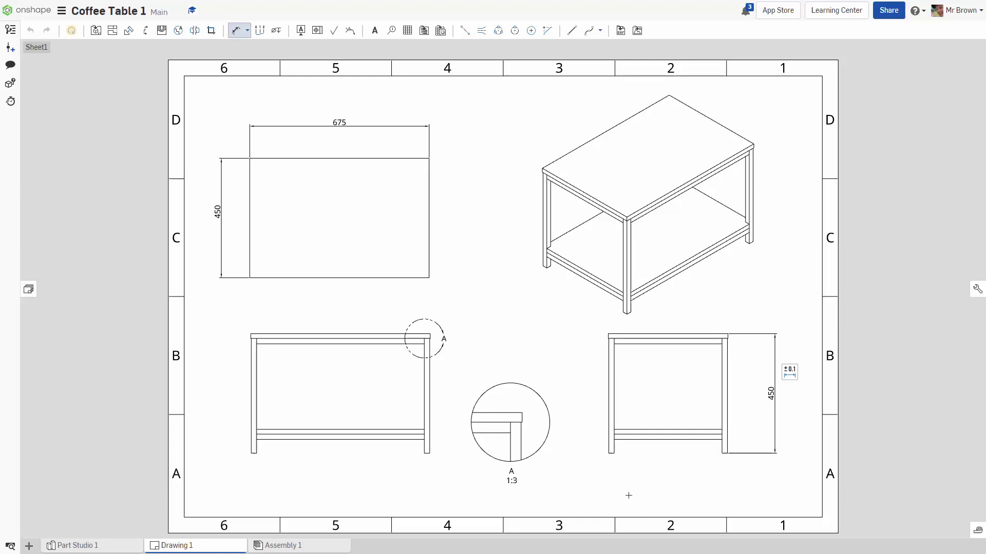
{"action": "key", "text": "Escape"}
{"action": "key", "text": "d"}
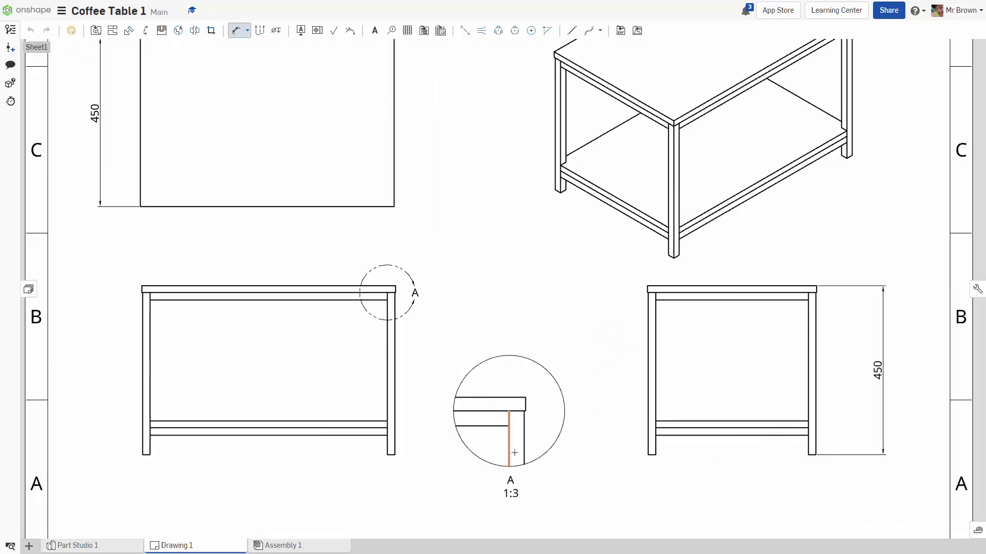
Dimension the 2 tabletop overhang inside detail A.
{"action": "scroll", "coordinate": [525, 440], "scroll_direction": "up", "scroll_amount": 3}
{"action": "scroll", "coordinate": [540, 410], "scroll_direction": "up", "scroll_amount": 8}
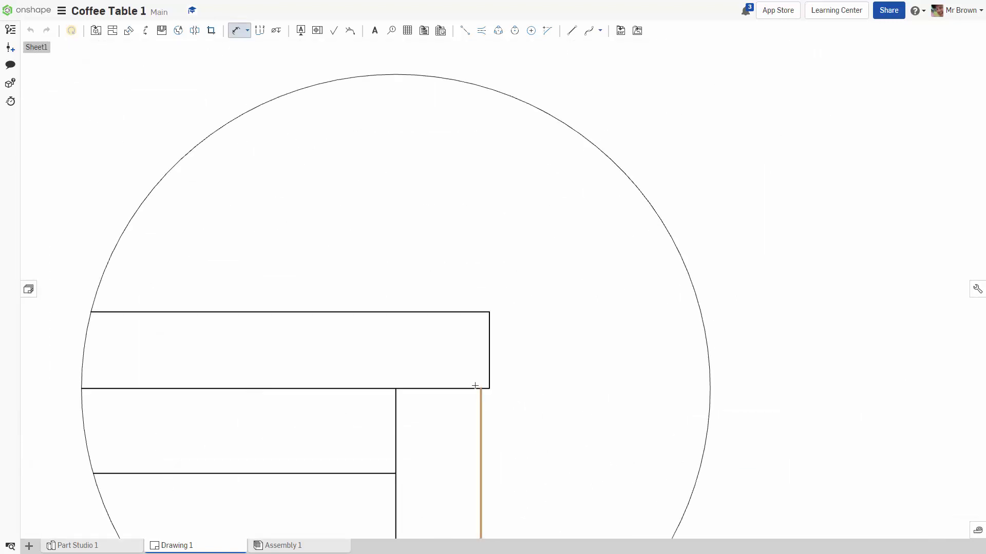
{"action": "left_click", "coordinate": [490, 388]}
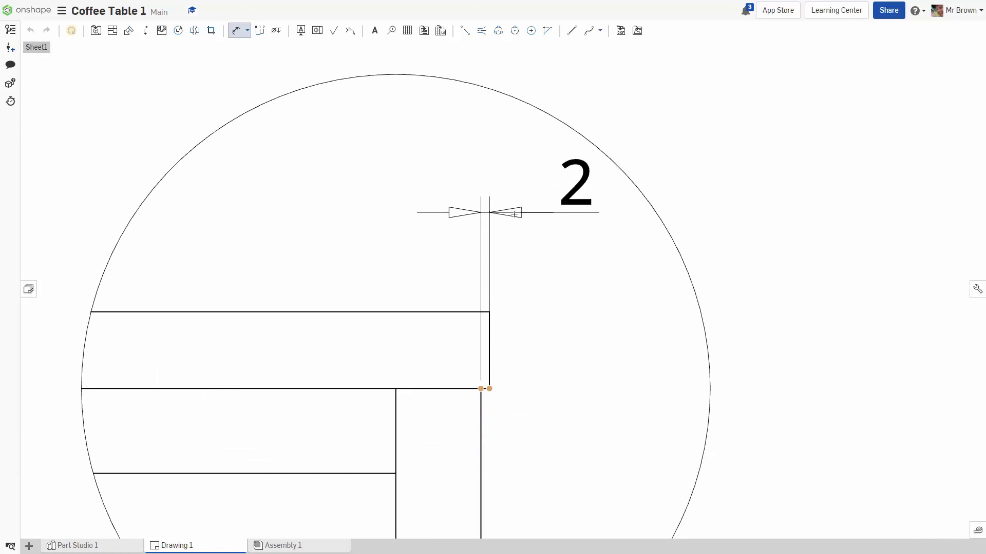
{"action": "left_click", "coordinate": [514, 222]}
{"action": "scroll", "coordinate": [578, 367], "scroll_direction": "down", "scroll_amount": 9}
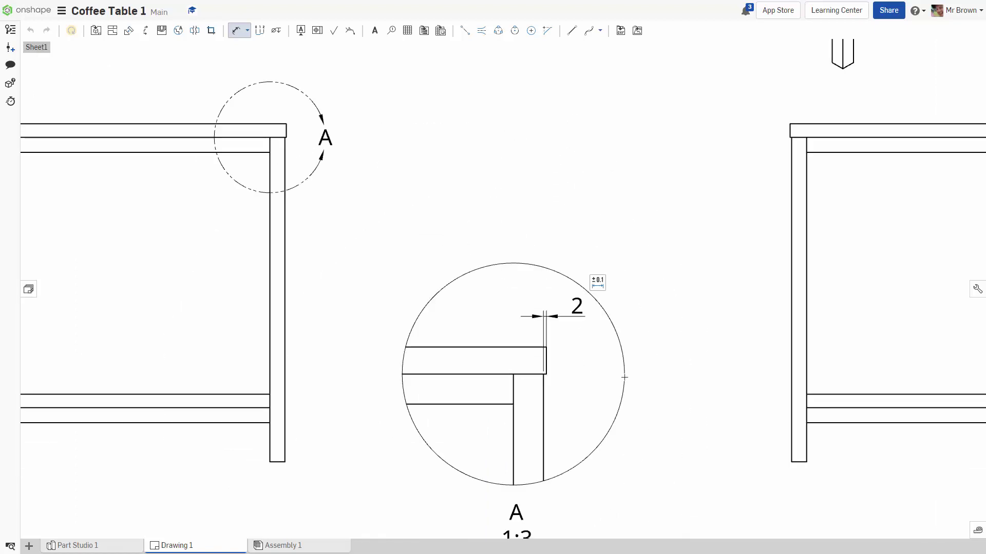
{"action": "scroll", "coordinate": [652, 382], "scroll_direction": "down", "scroll_amount": 3}
Dimension the side view's leg width as 20 below the view.
{"action": "mouse_move", "coordinate": [689, 387]}
{"action": "middle_mouse_down"}
{"action": "mouse_move", "coordinate": [645, 391]}
{"action": "mouse_move", "coordinate": [709, 401]}
{"action": "mouse_move", "coordinate": [590, 320]}
{"action": "middle_mouse_up"}
{"action": "key", "text": "Escape"}
{"action": "key", "text": "d"}
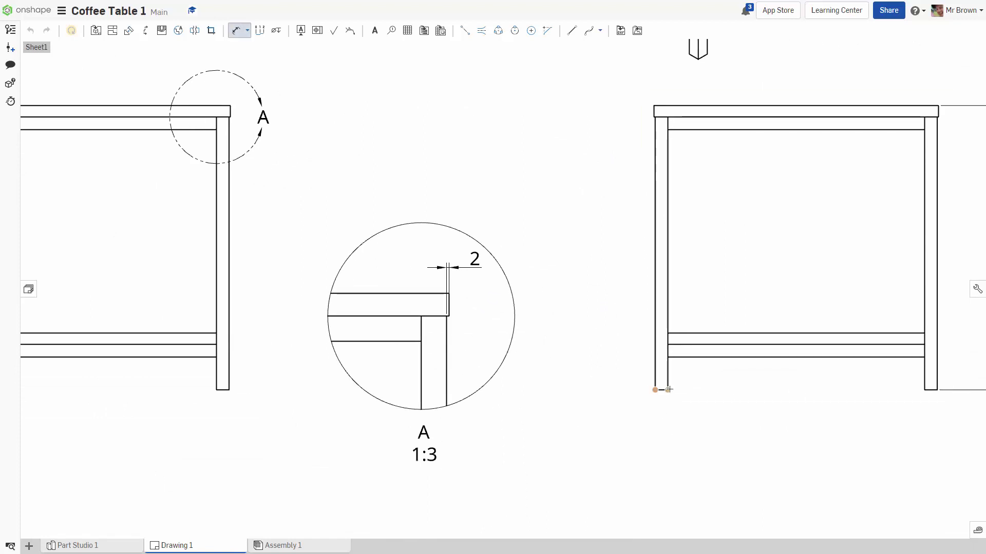
{"action": "left_click", "coordinate": [667, 390]}
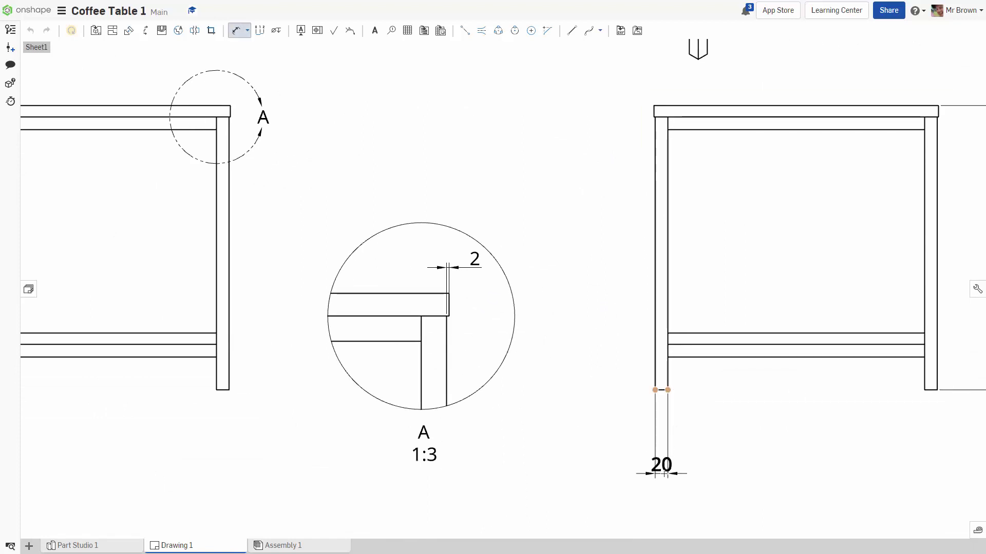
{"action": "left_click", "coordinate": [627, 476]}
Dimension the front view's lower rail height as 20 on its left.
{"action": "mouse_move", "coordinate": [266, 391]}
{"action": "middle_mouse_down"}
{"action": "mouse_move", "coordinate": [469, 420]}
{"action": "mouse_move", "coordinate": [623, 385]}
{"action": "mouse_move", "coordinate": [670, 397]}
{"action": "middle_mouse_up"}
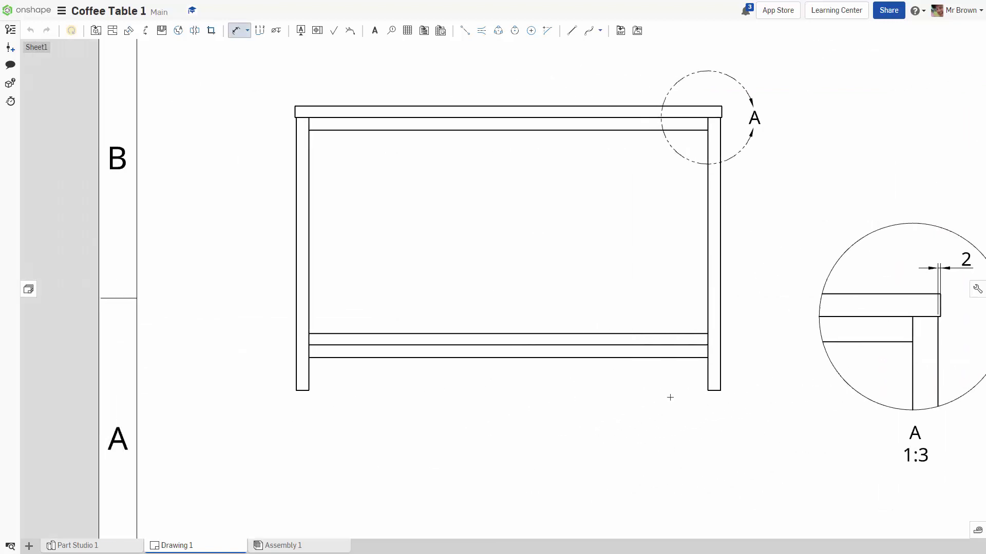
{"action": "left_click", "coordinate": [310, 345]}
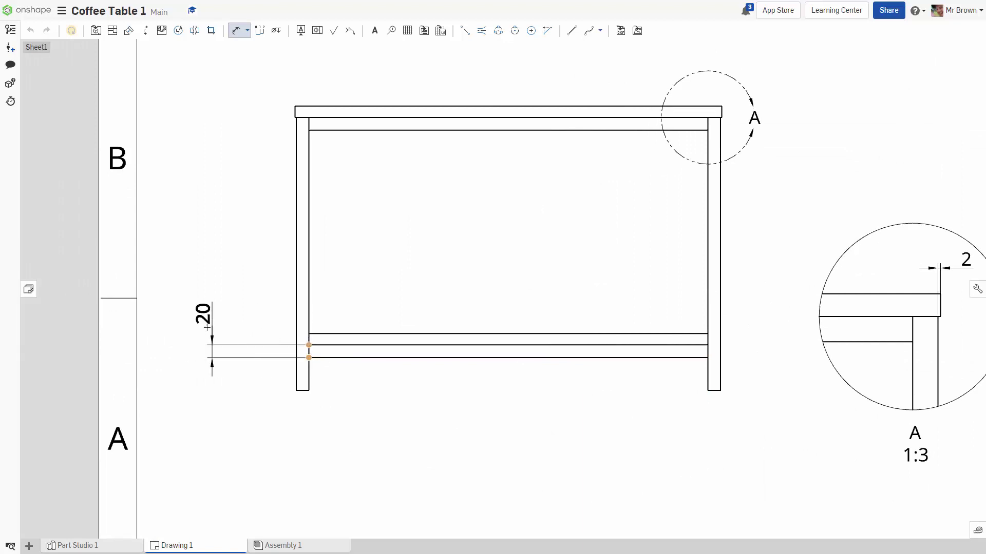
{"action": "left_click", "coordinate": [194, 355]}
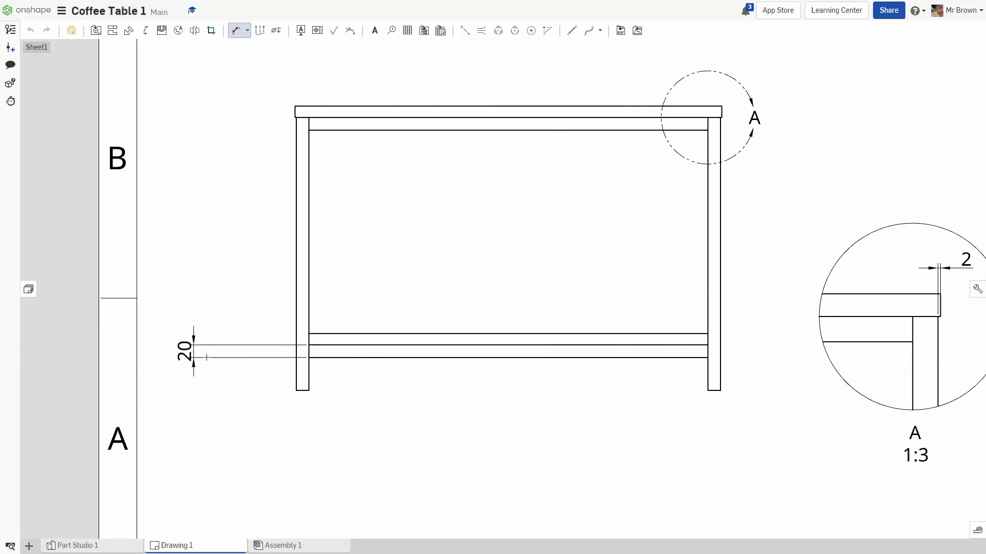
{"action": "scroll", "coordinate": [493, 441], "scroll_direction": "down", "scroll_amount": 5}
{"action": "middle_click_drag", "start_coordinate": [494, 440], "coordinate": [456, 468]}
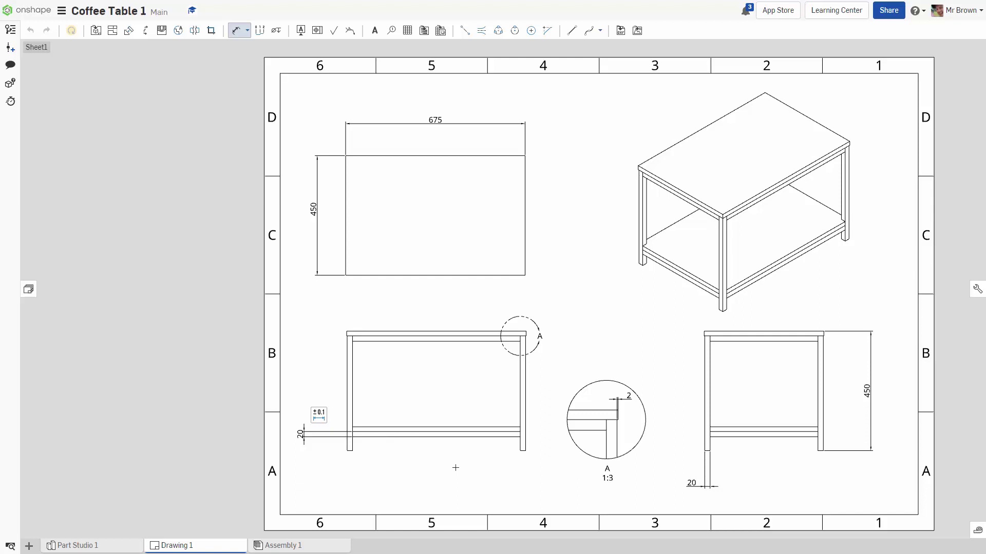
{"action": "mouse_move", "coordinate": [812, 481]}
{"action": "middle_mouse_down"}
{"action": "mouse_move", "coordinate": [760, 470]}
{"action": "mouse_move", "coordinate": [729, 482]}
{"action": "middle_mouse_up"}
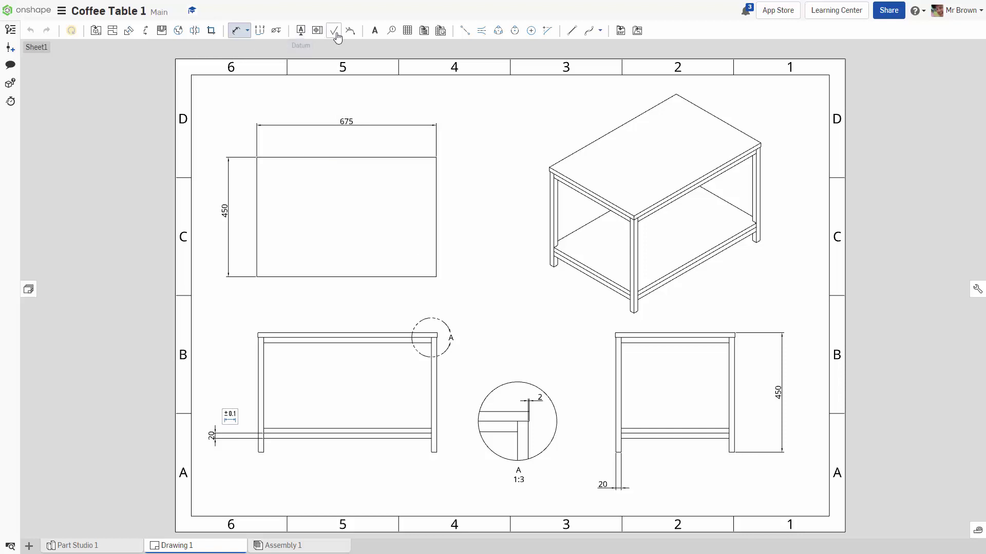
Move the 675 dimension slightly lower on the sheet.
{"action": "left_click", "coordinate": [374, 30]}
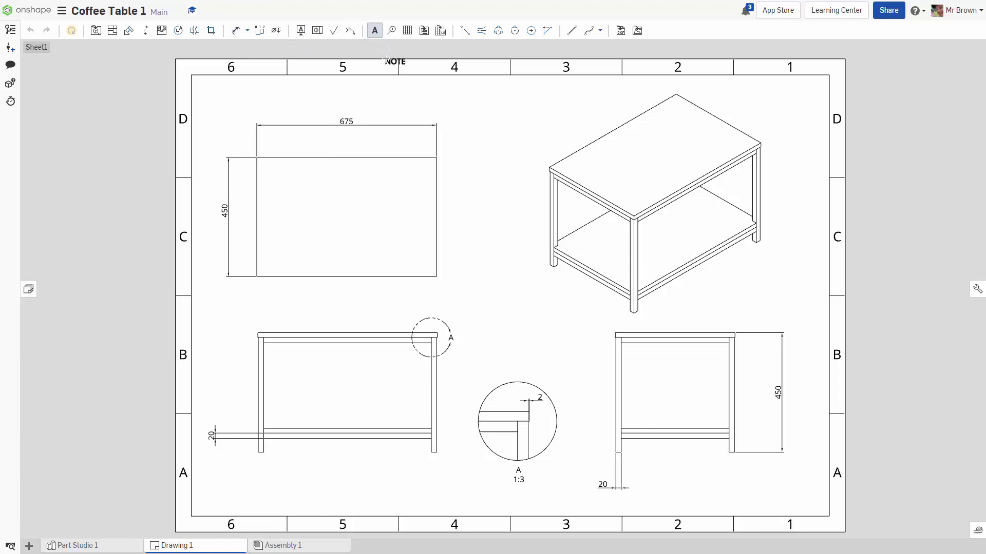
{"action": "key", "text": "Escape"}
{"action": "left_click_drag", "start_coordinate": [345, 121], "coordinate": [346, 146]}
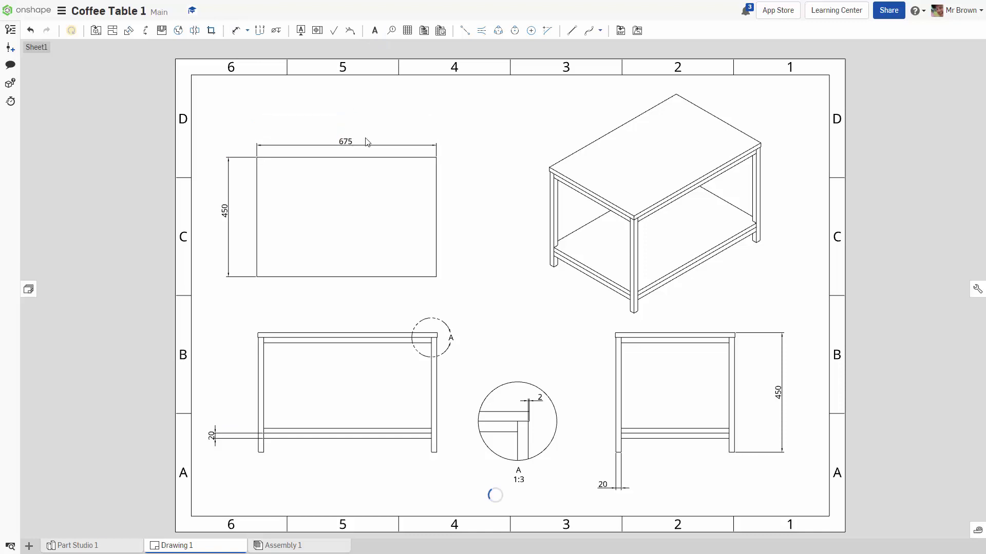
Start a note at the sheet's top-left corner with text height 7.
{"action": "left_click", "coordinate": [375, 30]}
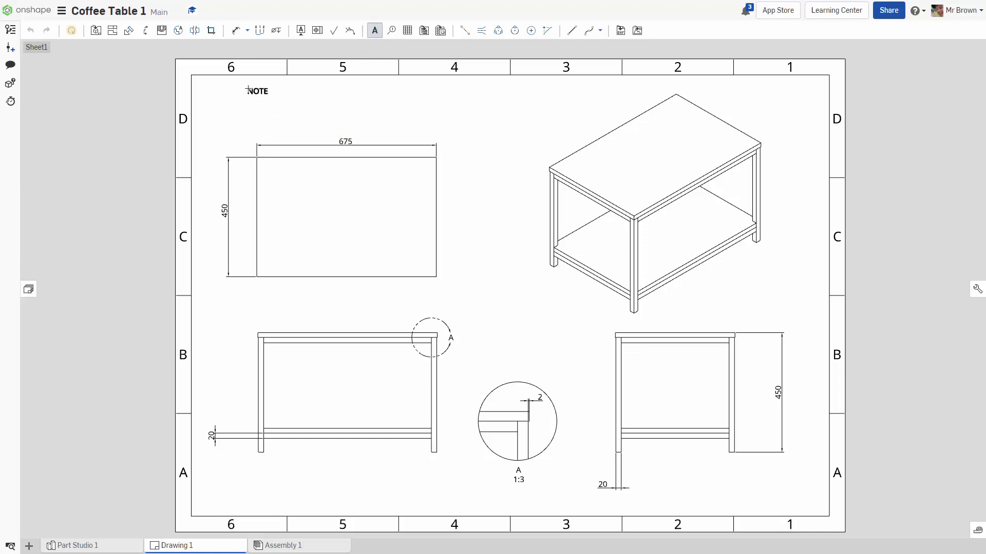
{"action": "left_click", "coordinate": [272, 103]}
{"action": "left_click", "coordinate": [395, 133]}
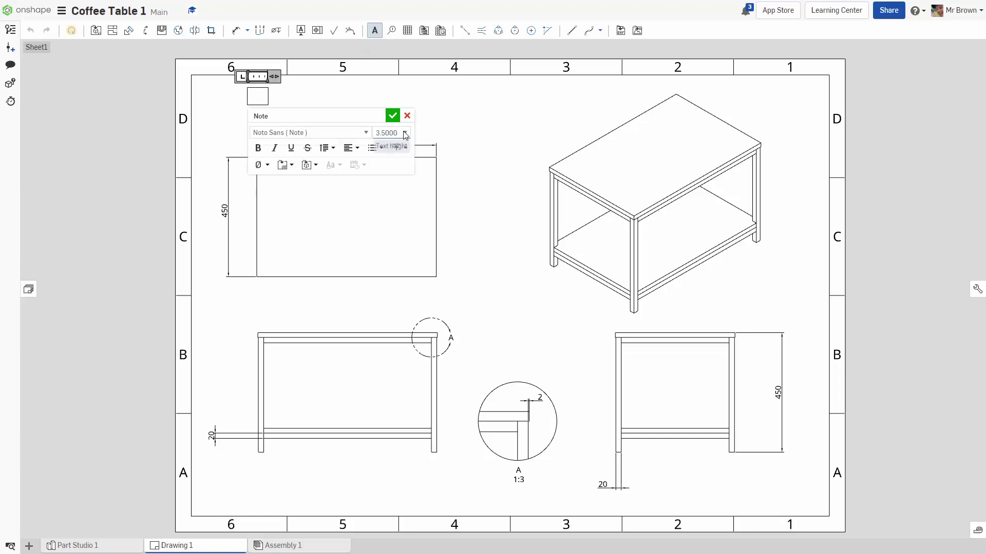
{"action": "left_click", "coordinate": [403, 147]}
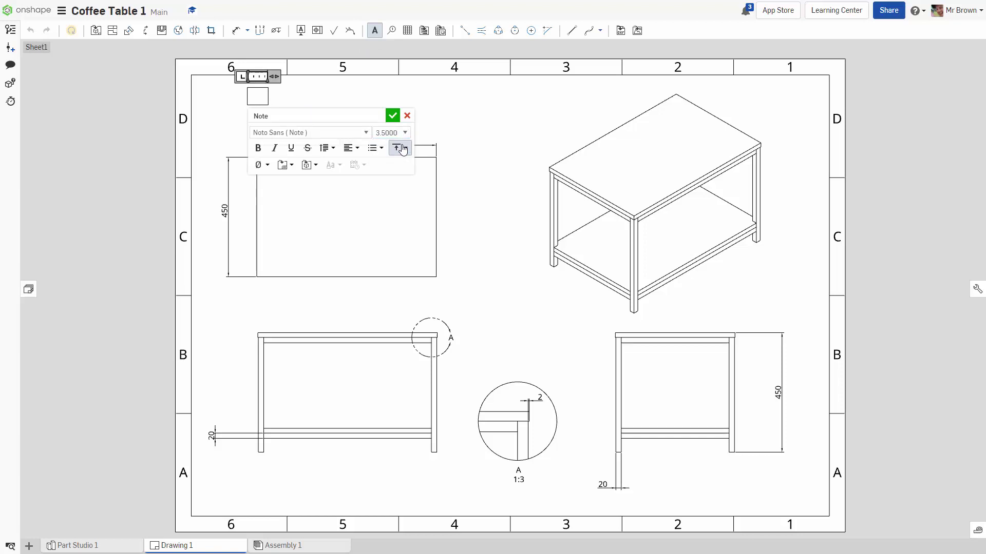
{"action": "left_click", "coordinate": [399, 148]}
{"action": "left_click", "coordinate": [399, 135]}
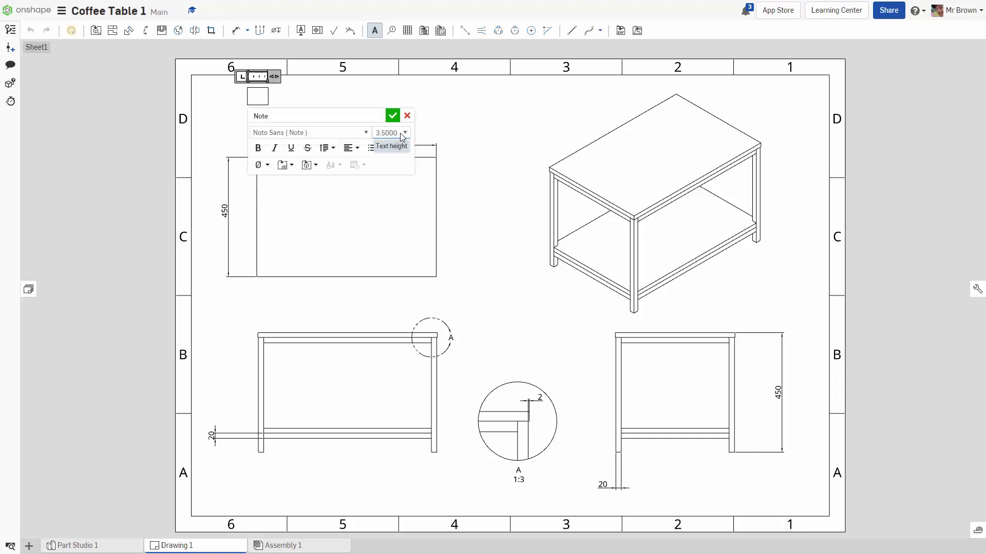
{"action": "left_click", "coordinate": [391, 133]}
{"action": "key", "text": "BackSpace"}
{"action": "key", "text": "BackSpace"}
{"action": "key", "text": "BackSpace"}
{"action": "key", "text": "BackSpace"}
{"action": "type", "text": "7"}
Enter the title text in the note, correcting the opening word to 'Reception'.
{"action": "left_click", "coordinate": [256, 96]}
{"action": "type", "text": "2 S"}
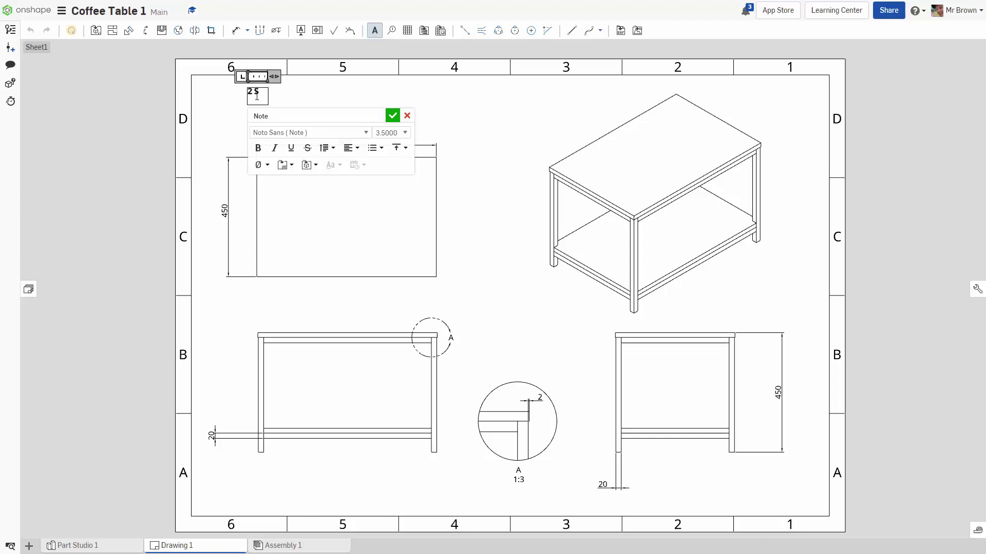
{"action": "key", "text": "Return"}
{"action": "type", "text": "Shelf"}
{"action": "key", "text": "BackSpace"}
{"action": "key", "text": "BackSpace"}
{"action": "key", "text": "BackSpace"}
{"action": "key", "text": "BackSpace"}
{"action": "key", "text": "BackSpace"}
{"action": "key", "text": "BackSpace"}
{"action": "type", "text": "Ne"}
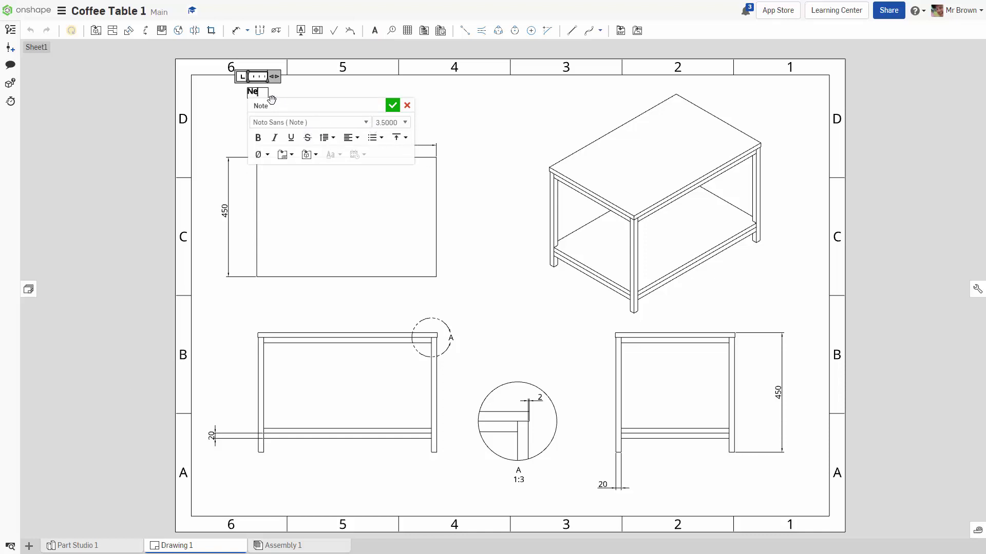
{"action": "double_click", "coordinate": [256, 94]}
{"action": "type", "text": "Reception"}
Set the note's text size to 7.0000 and confirm the title note.
{"action": "left_click", "coordinate": [396, 125]}
{"action": "double_click", "coordinate": [264, 92]}
{"action": "left_click", "coordinate": [406, 123]}
{"action": "double_click", "coordinate": [397, 125]}
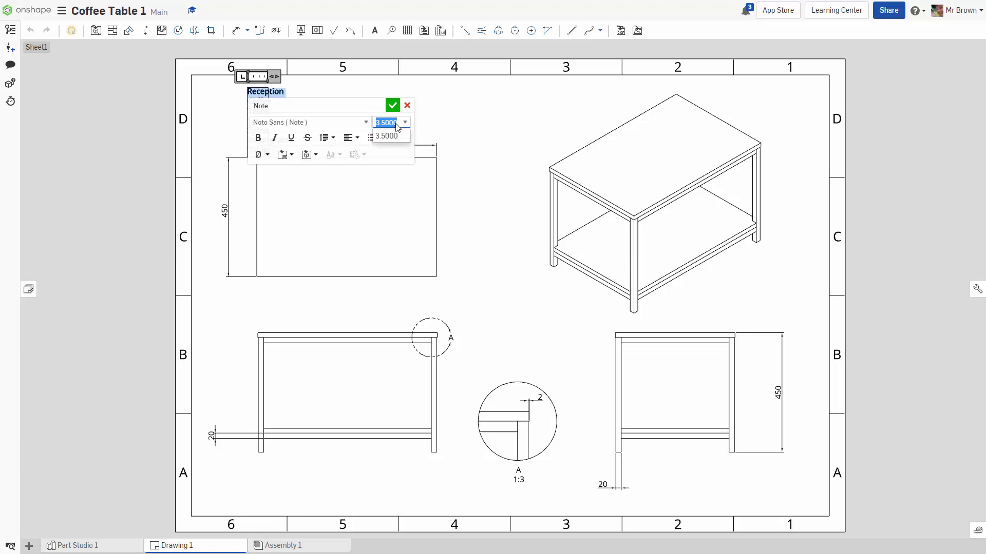
{"action": "type", "text": "7"}
{"action": "key", "text": "Return"}
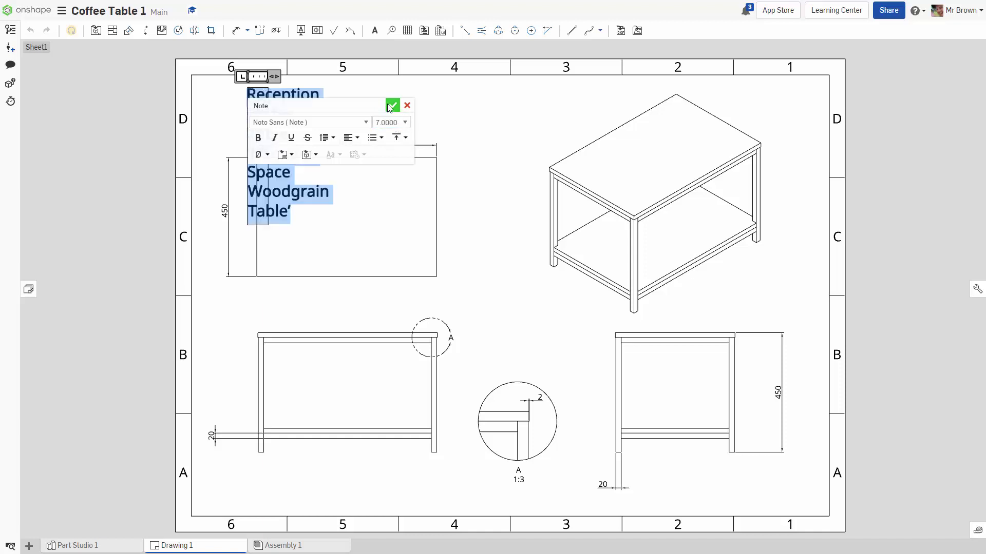
{"action": "left_click", "coordinate": [391, 106]}
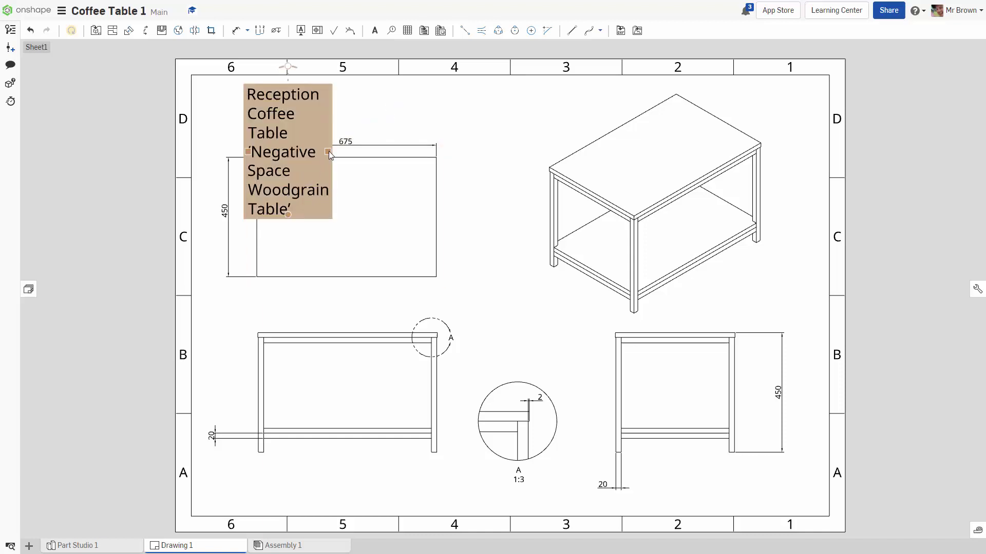
Widen the title note and remove its 'Reception Coffee Table' first line.
{"action": "left_click_drag", "start_coordinate": [330, 155], "coordinate": [543, 132]}
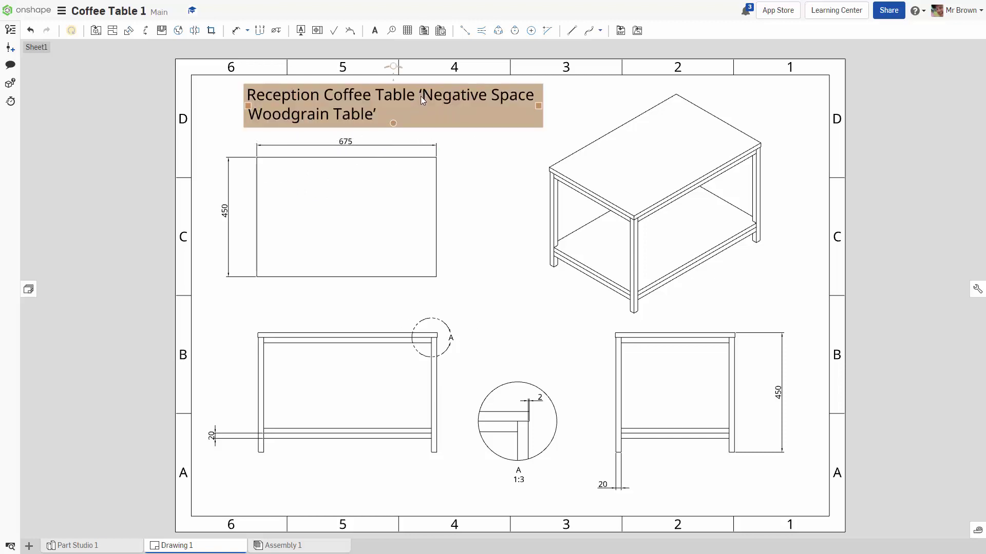
{"action": "double_click", "coordinate": [421, 96]}
{"action": "key", "text": "Return"}
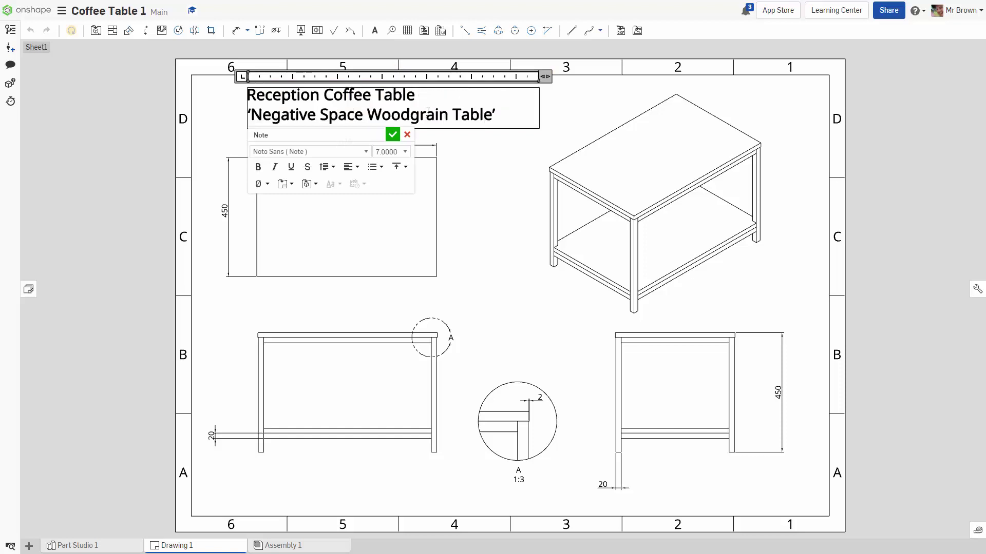
{"action": "left_click_drag", "start_coordinate": [440, 95], "coordinate": [244, 97]}
{"action": "key", "text": "ctrl+c"}
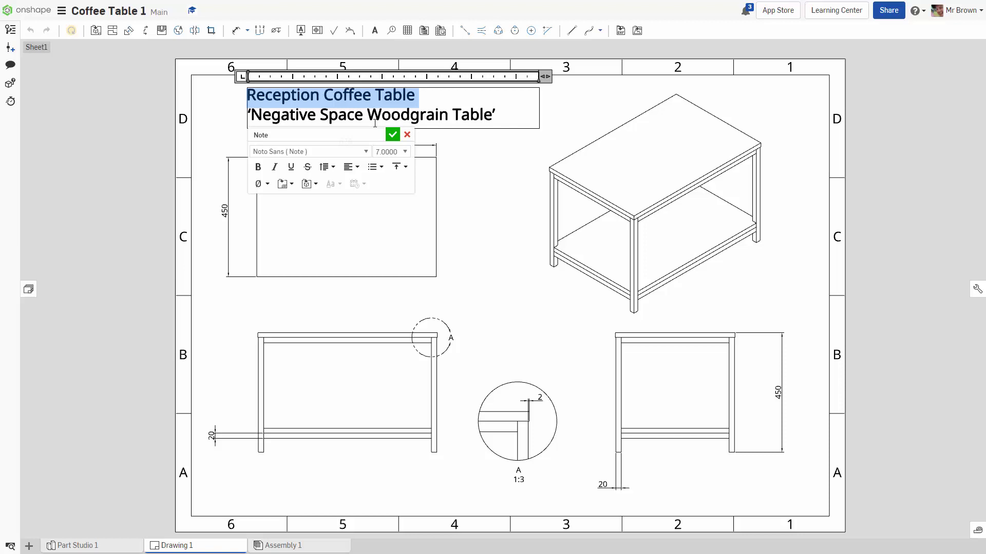
{"action": "key", "text": "BackSpace"}
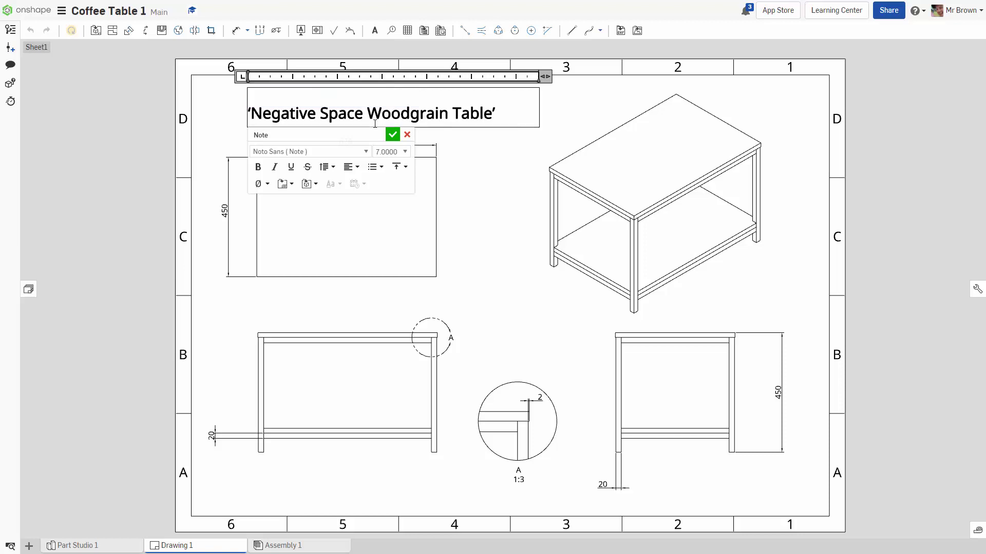
{"action": "key", "text": "Delete"}
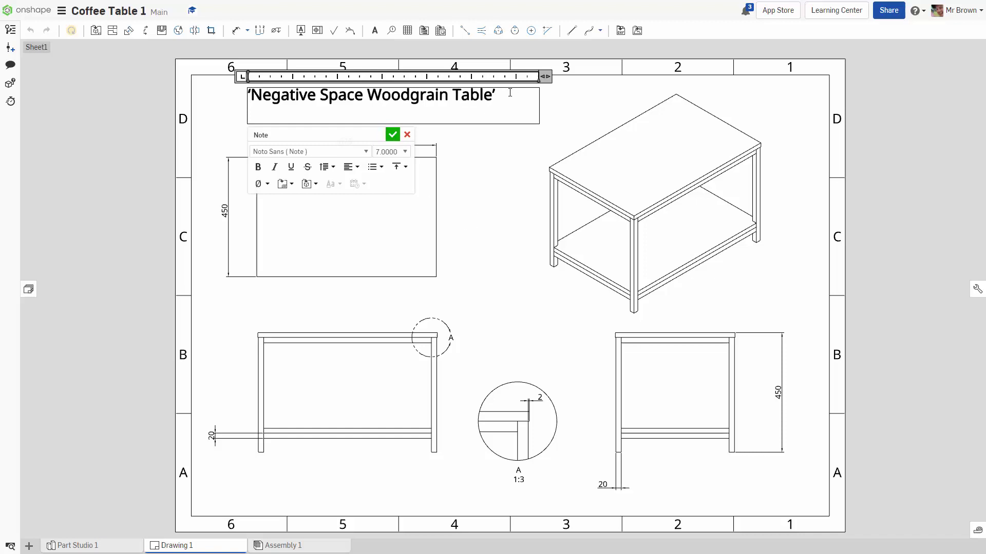
Delete the closing quote and add 'Reception Coffee Table' as the second line.
{"action": "left_click", "coordinate": [483, 97]}
{"action": "left_click", "coordinate": [500, 95]}
{"action": "key", "text": "BackSpace"}
{"action": "key", "text": "BackSpace"}
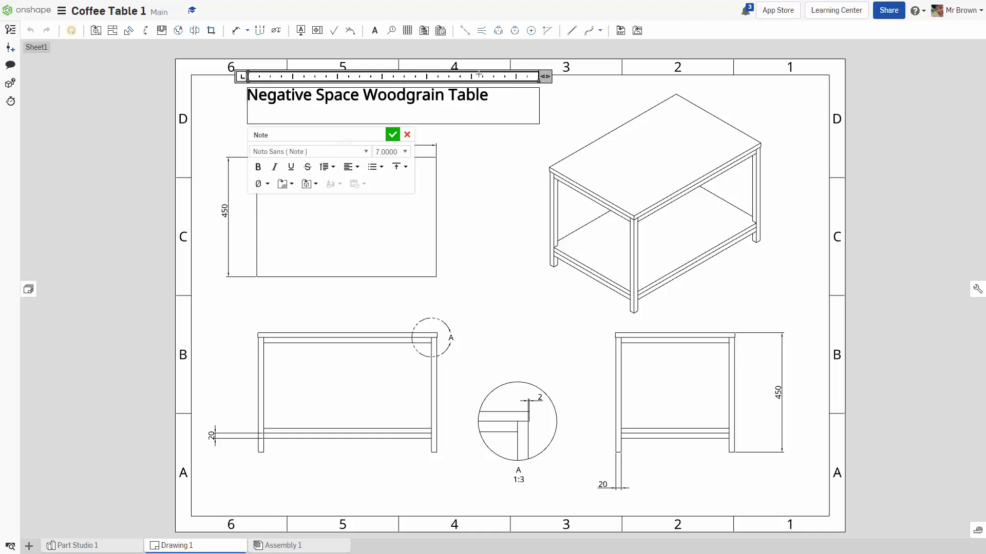
{"action": "left_click", "coordinate": [496, 102]}
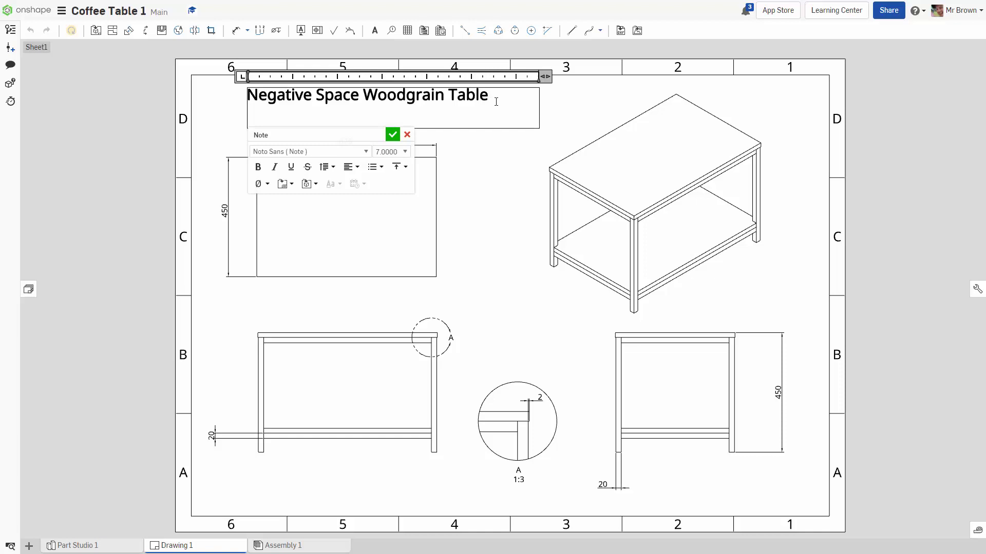
{"action": "type", "text": "Reception C"}
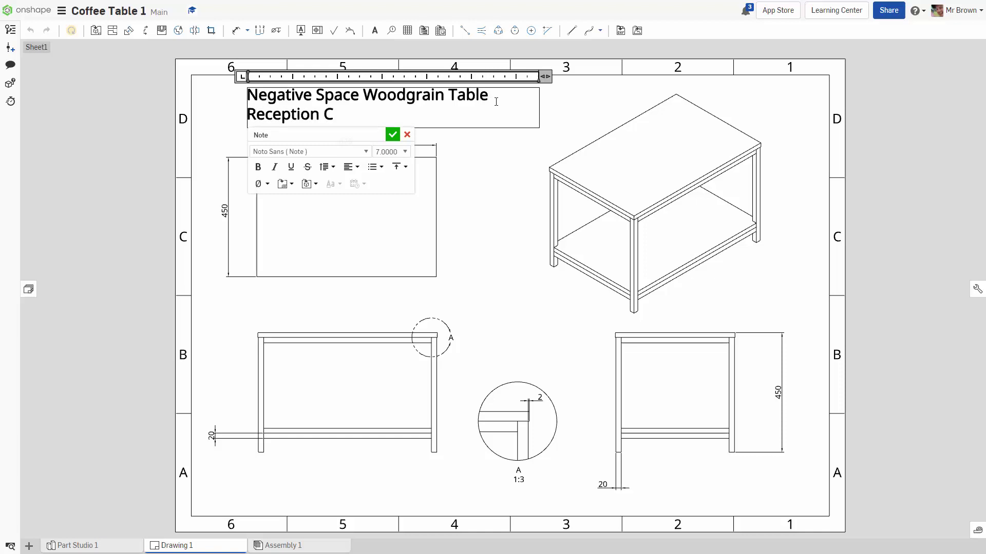
{"action": "type", "text": "offee Table"}
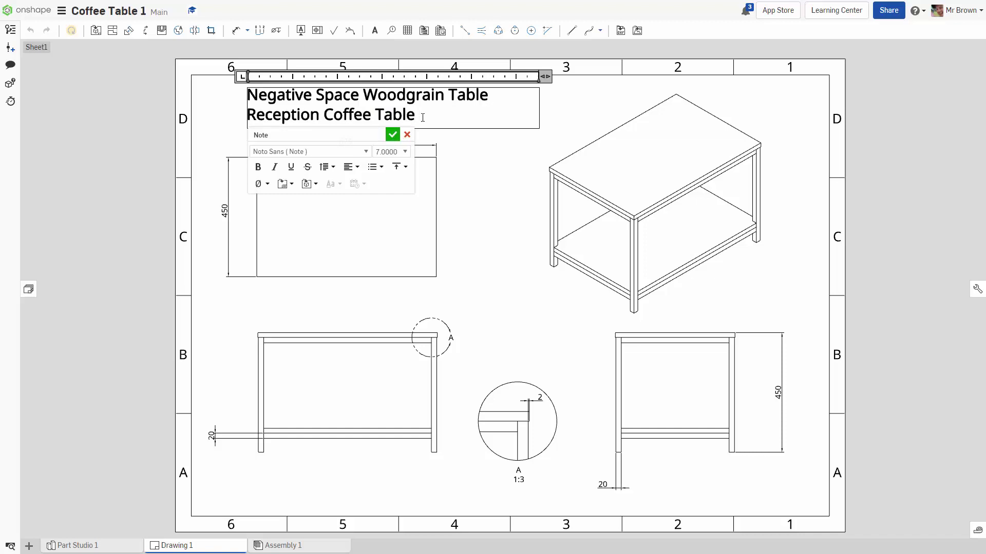
{"action": "left_click", "coordinate": [394, 136]}
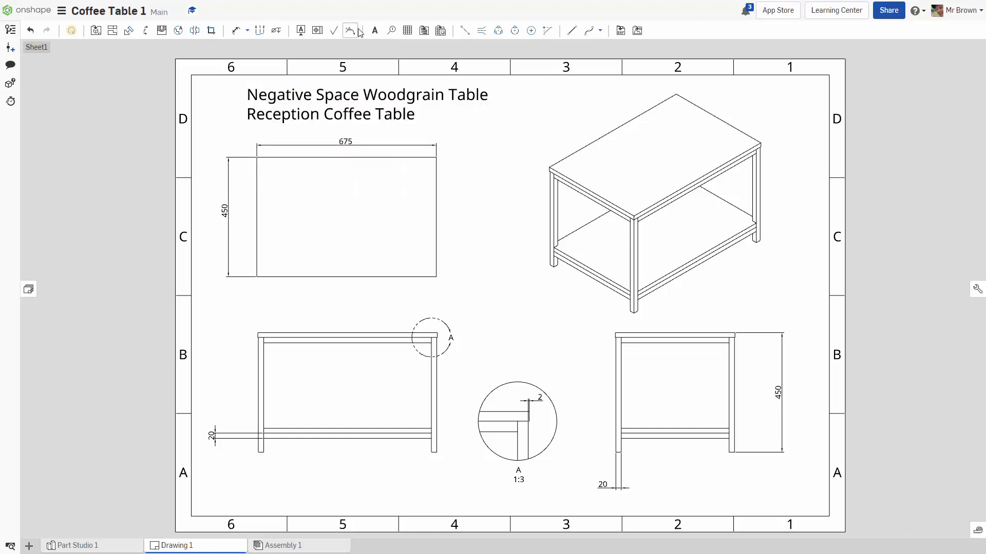
Add a note containing the author's name below the title.
{"action": "left_click", "coordinate": [374, 31]}
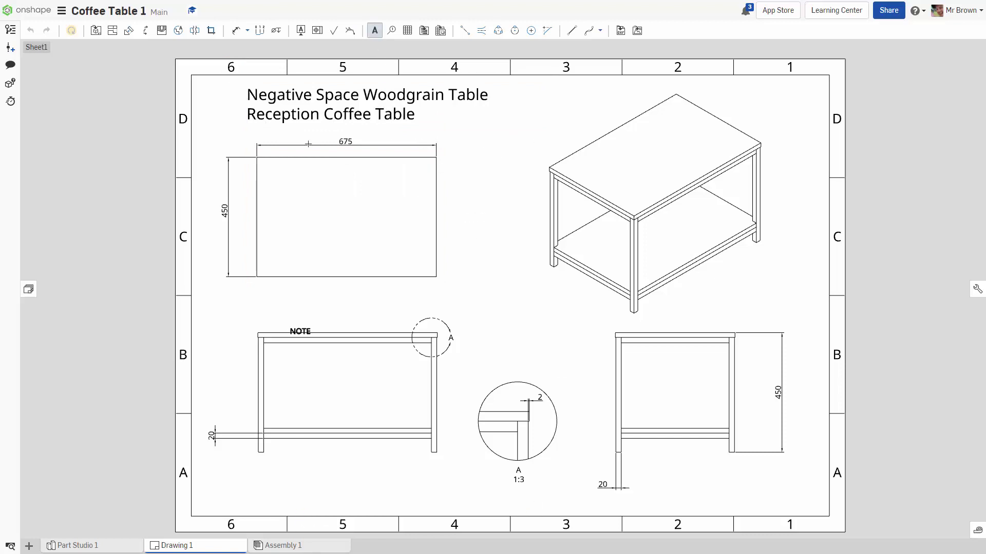
{"action": "left_click", "coordinate": [253, 130]}
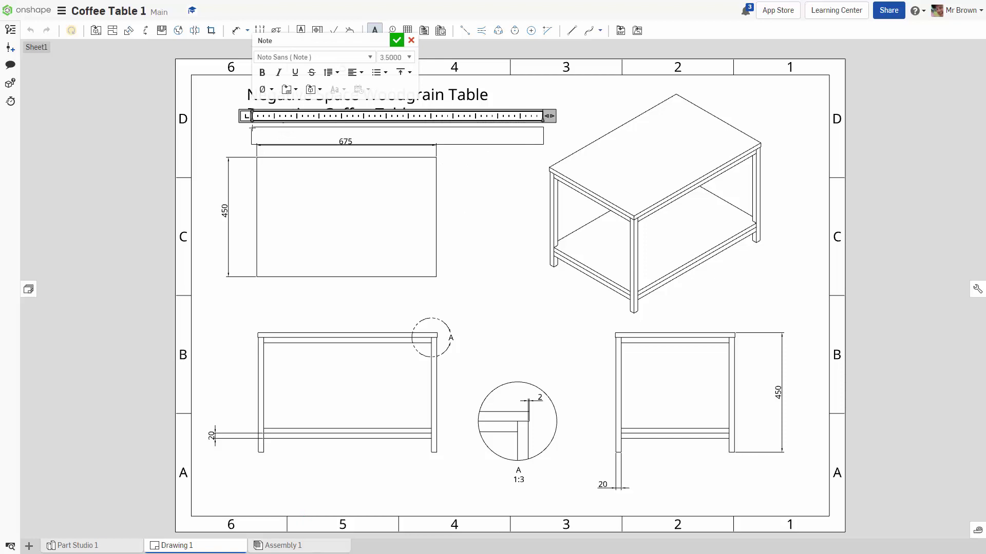
{"action": "type", "text": "Mr Brown"}
{"action": "left_click", "coordinate": [397, 41]}
{"action": "key", "text": "Escape"}
{"action": "left_click", "coordinate": [281, 137]}
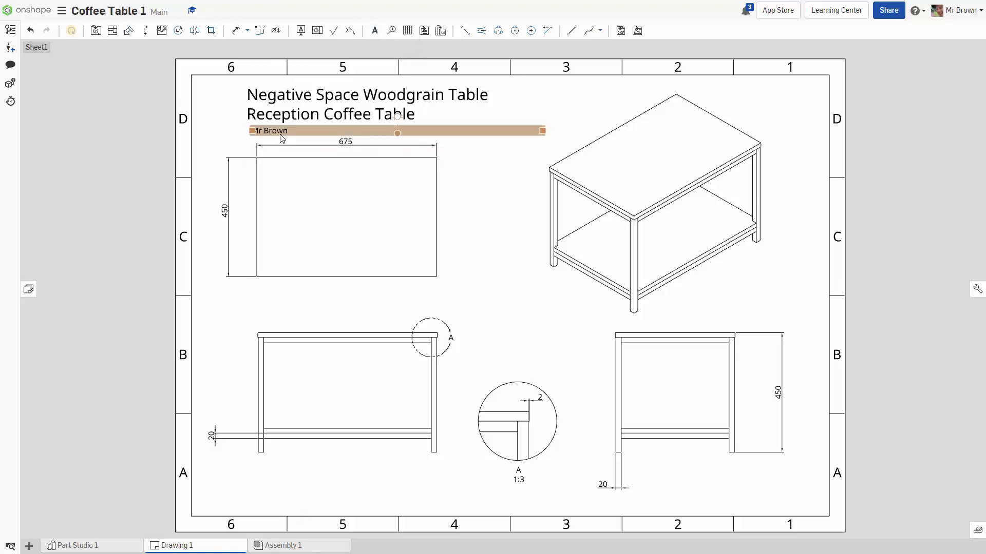
Move the author note to the sheet's bottom-right and trim its box to fit.
{"action": "left_click_drag", "start_coordinate": [282, 138], "coordinate": [227, 91]}
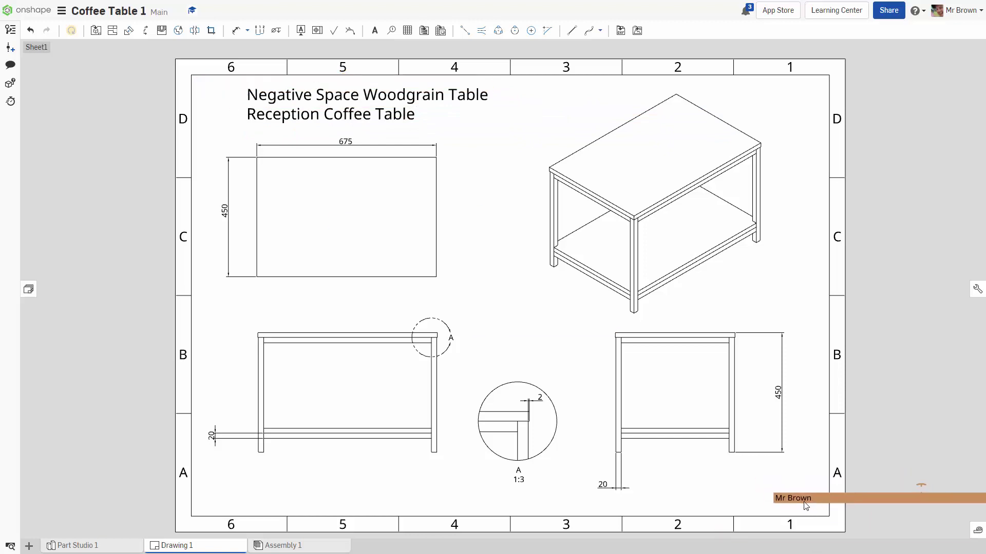
{"action": "left_click_drag", "start_coordinate": [740, 529], "coordinate": [460, 498]}
{"action": "left_click", "coordinate": [480, 489]}
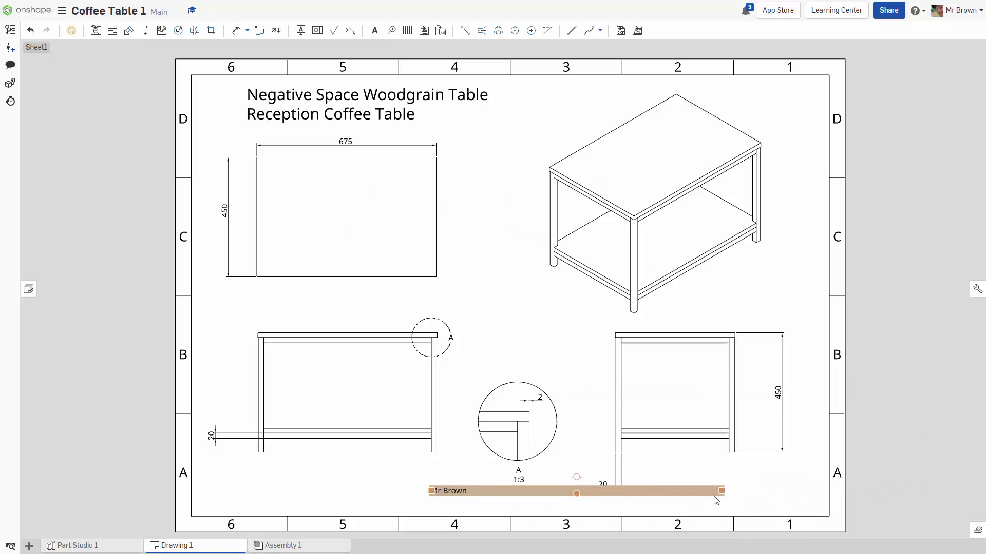
{"action": "left_click_drag", "start_coordinate": [724, 492], "coordinate": [769, 503]}
{"action": "left_click", "coordinate": [923, 444]}
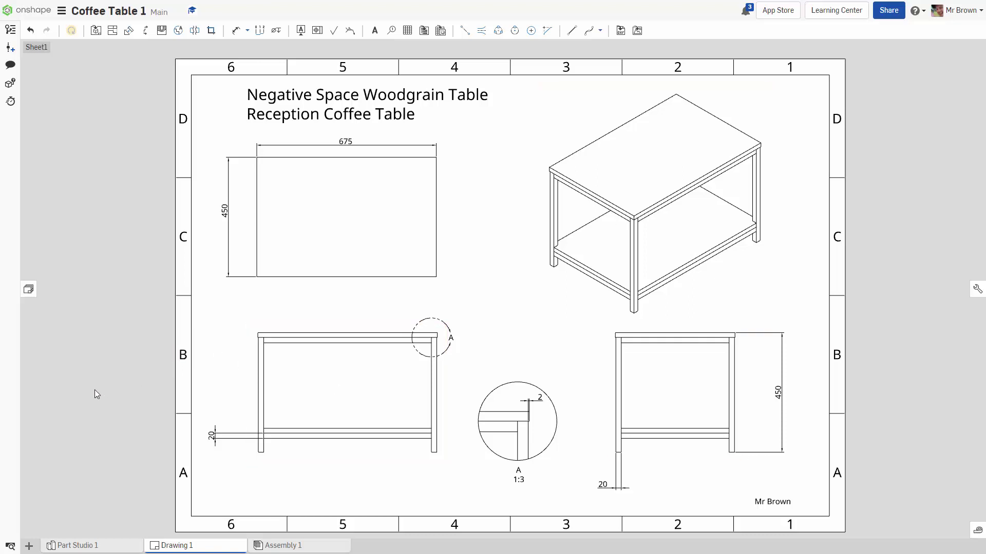
Export Drawing 1 as a PDF named 'Negative Space Woodgrain Table - Reception Coffee Table'.
{"action": "right_click", "coordinate": [196, 550]}
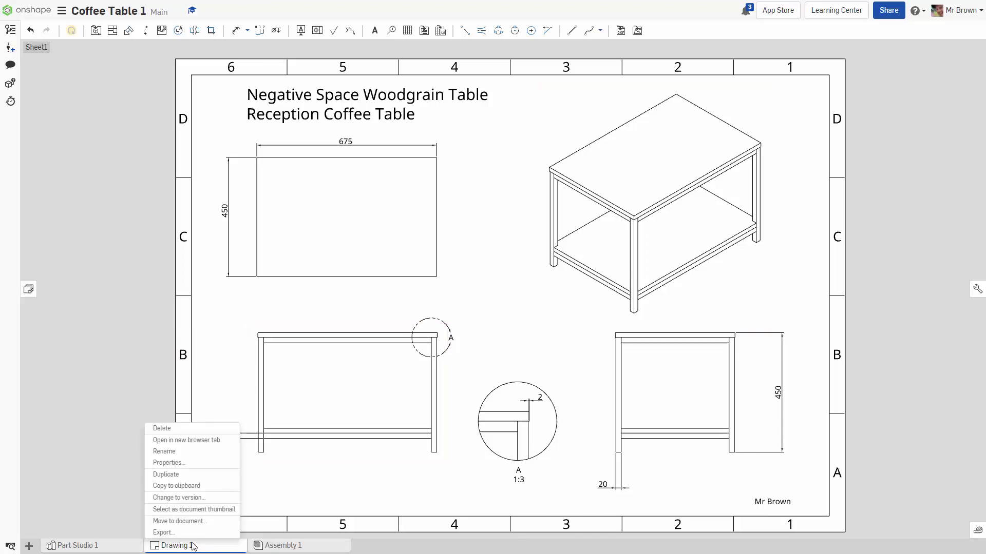
{"action": "left_click", "coordinate": [190, 535]}
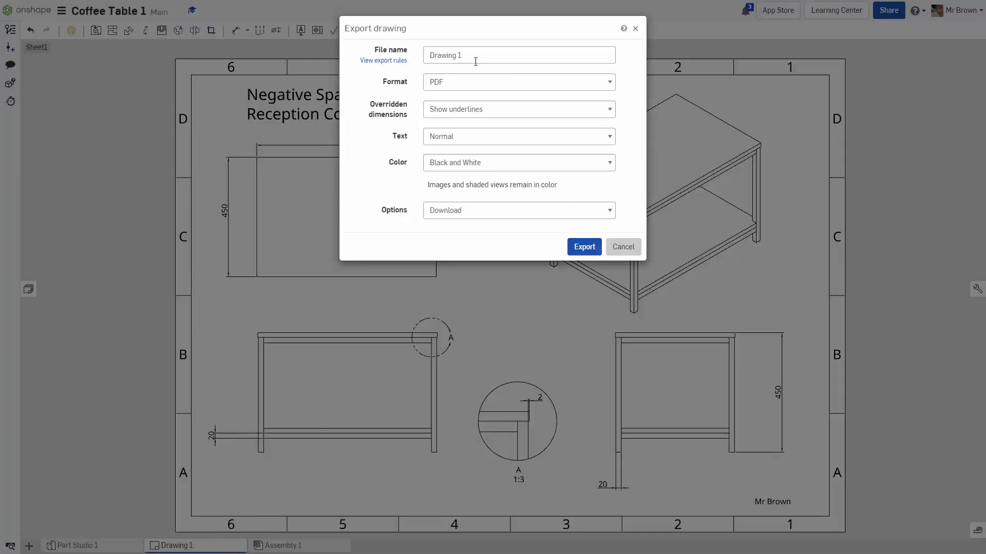
{"action": "key", "text": "ctrl+v"}
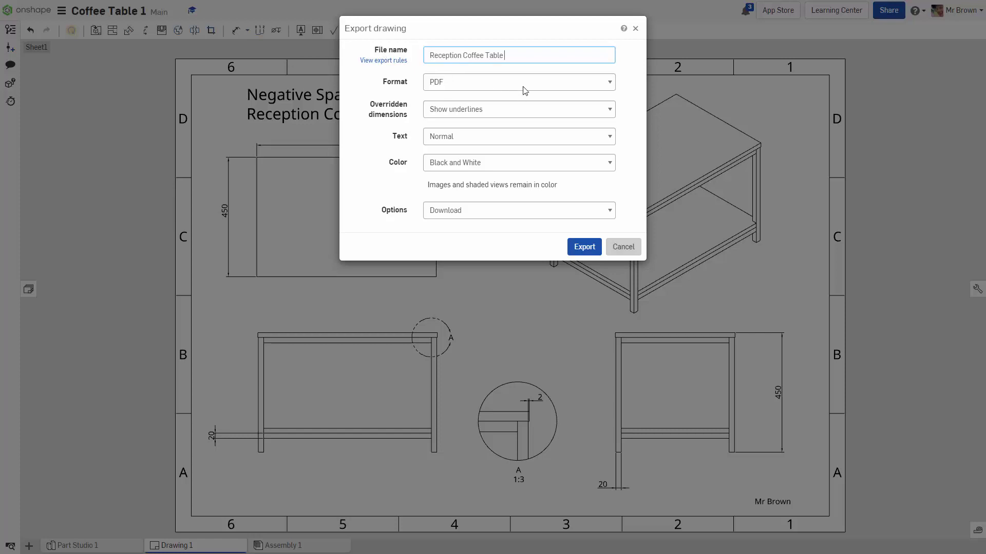
{"action": "left_click", "coordinate": [431, 55]}
{"action": "type", "text": "Negative Space"}
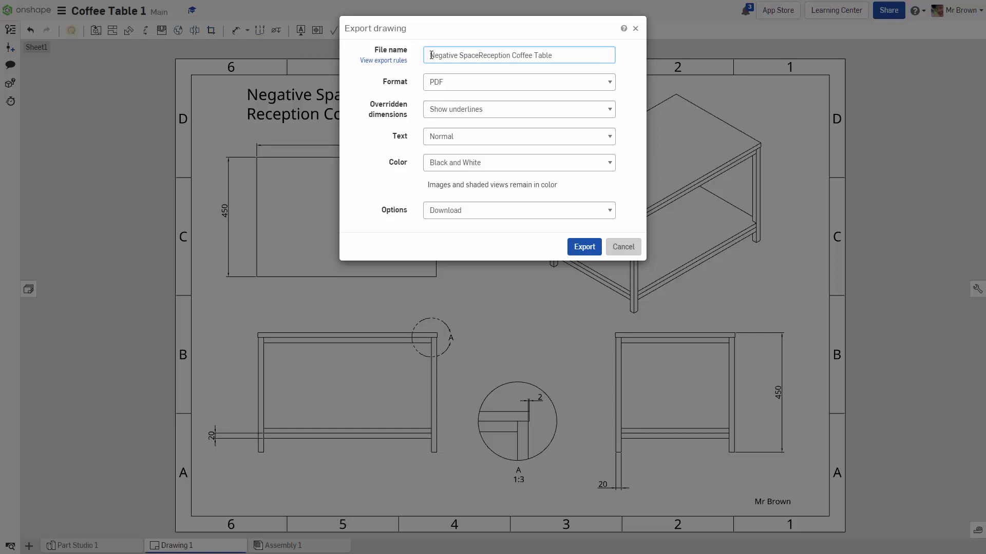
{"action": "type", "text": " WoodGrain"}
{"action": "key", "text": "BackSpace"}
{"action": "key", "text": "BackSpace"}
{"action": "key", "text": "BackSpace"}
{"action": "key", "text": "BackSpace"}
{"action": "key", "text": "BackSpace"}
{"action": "type", "text": "grain Table -"}
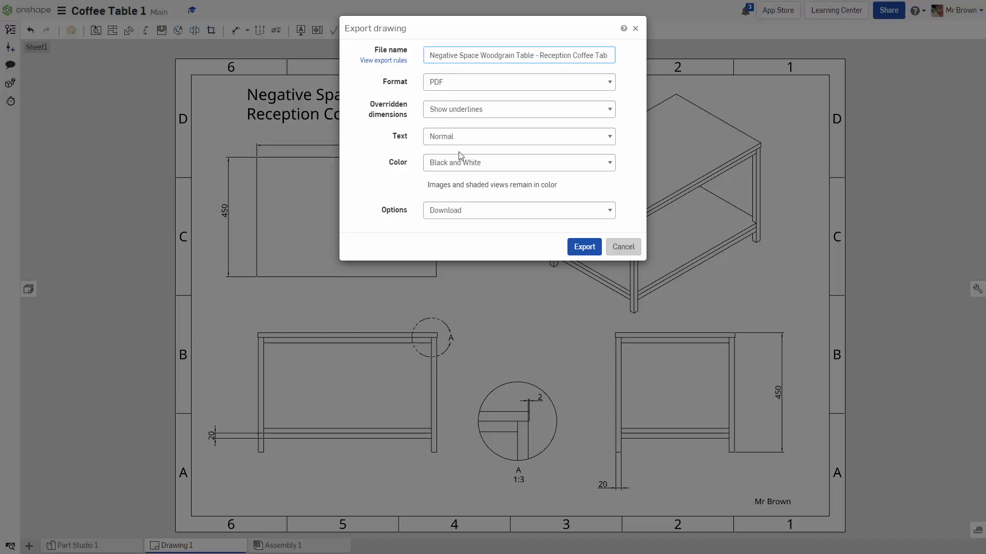
{"action": "left_click", "coordinate": [567, 254]}
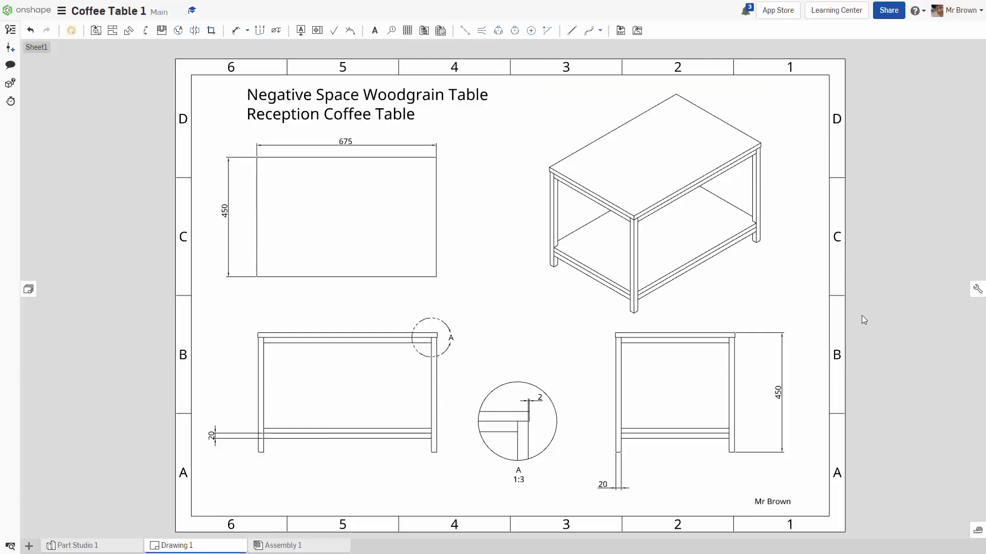